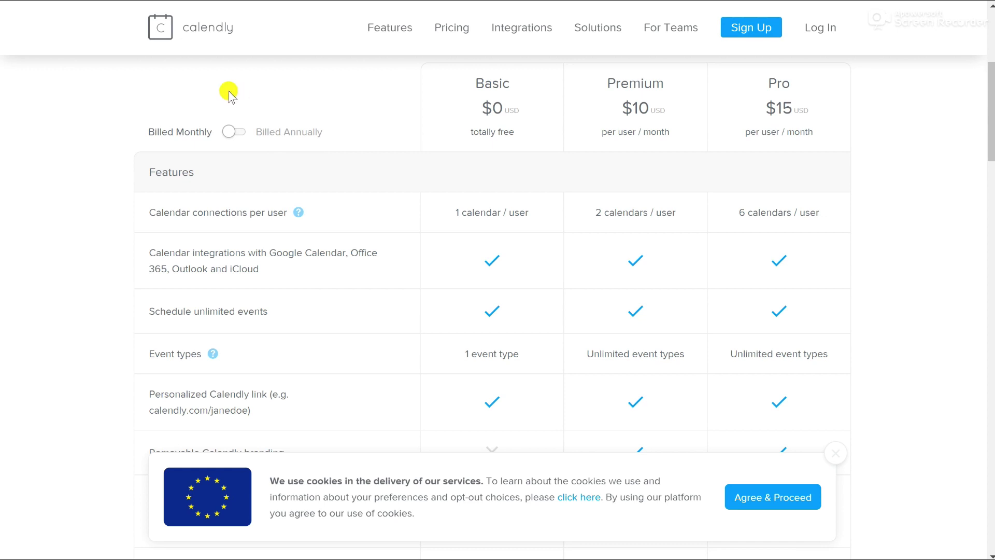
Switch the pricing table to Billed Annually to show Premium at $8 and Pro at $12
{"action": "left_click", "coordinate": [236, 132]}
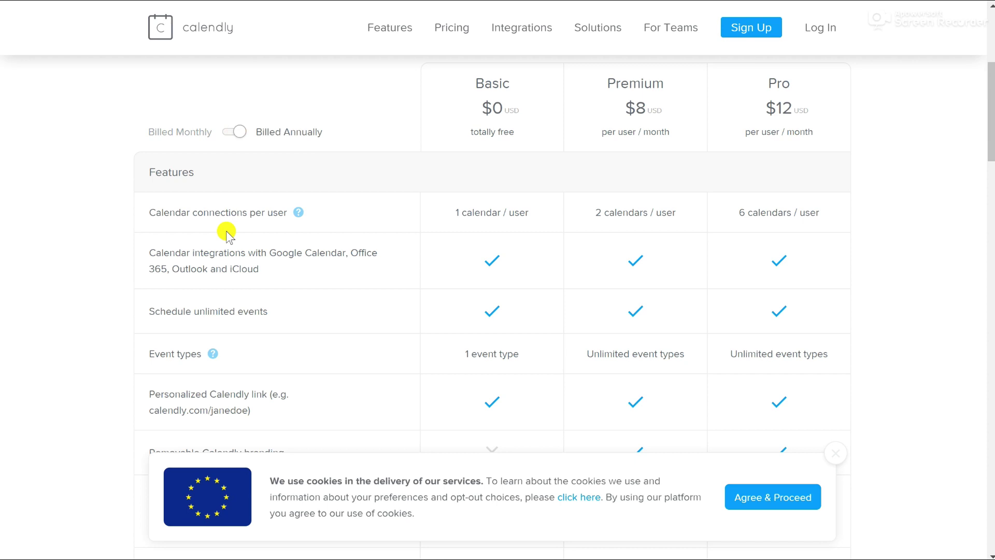
{"action": "scroll", "coordinate": [226, 233], "scroll_direction": "down", "scroll_amount": 2}
{"action": "scroll", "coordinate": [226, 232], "scroll_direction": "up", "scroll_amount": 3}
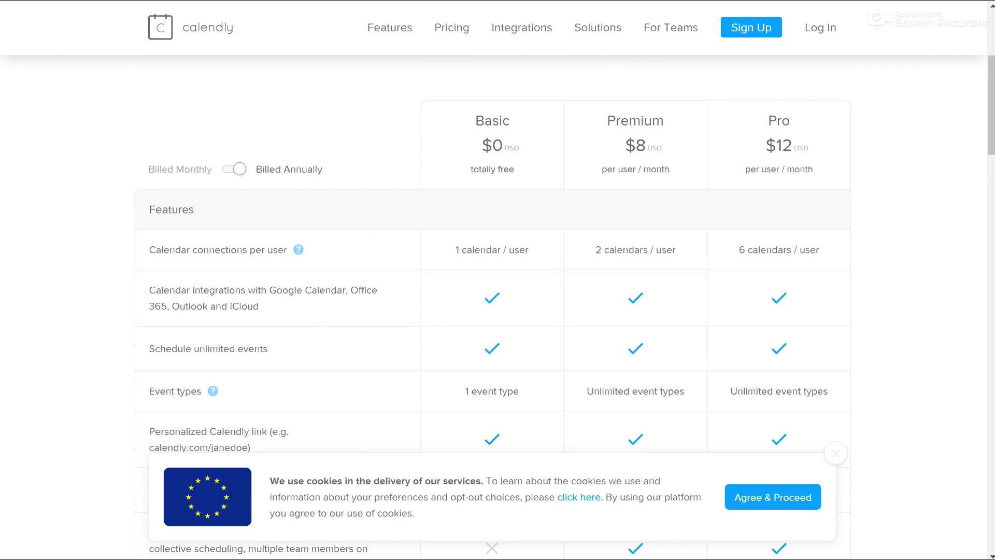
Go to the My Calendly dashboard to begin a new event type
{"action": "left_click", "coordinate": [382, 522]}
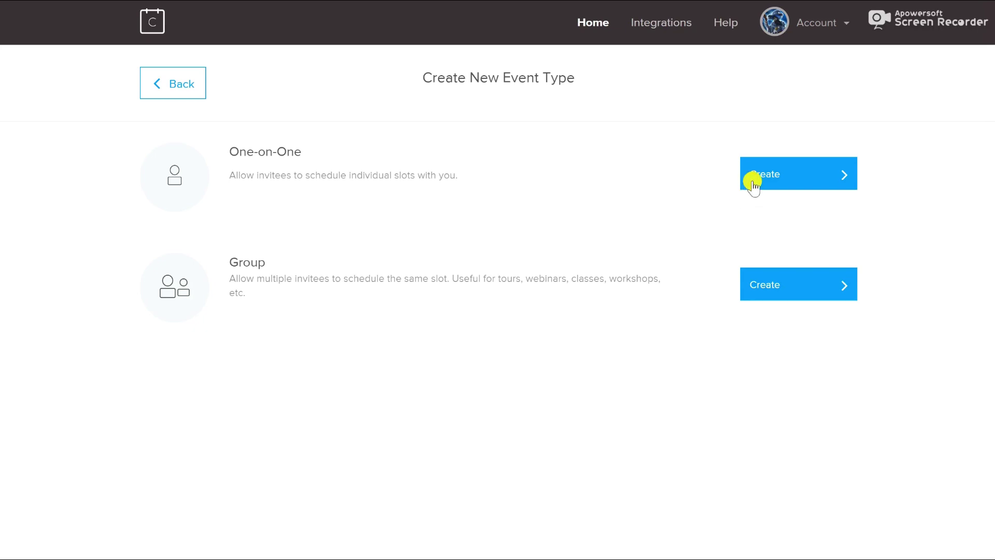
Create a One-on-One event 'meet and greet' described as a primary care discussion with Dr gandalf
{"action": "left_click", "coordinate": [753, 184]}
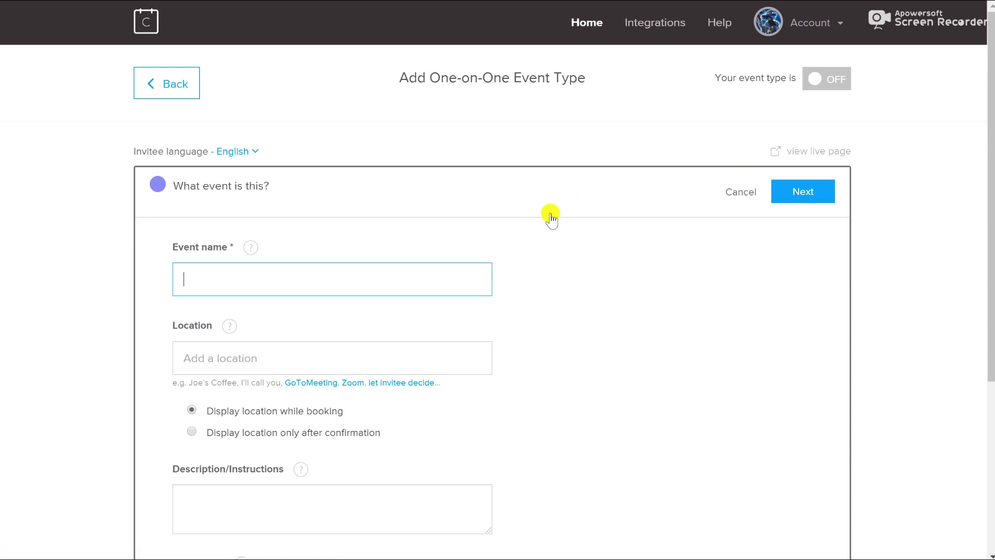
{"action": "type", "text": "mee"}
{"action": "type", "text": "t and greet"}
{"action": "scroll", "coordinate": [309, 367], "scroll_direction": "down", "scroll_amount": 1}
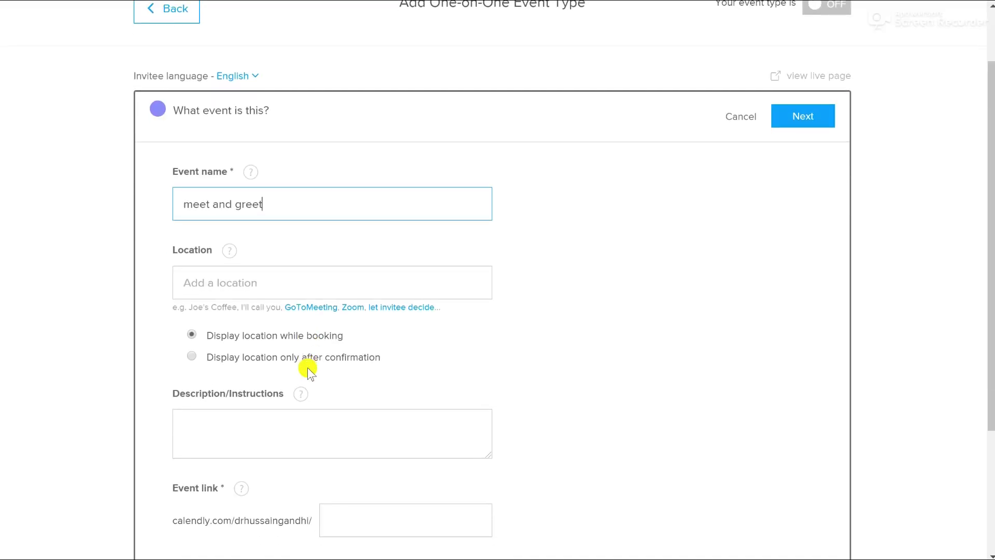
{"action": "scroll", "coordinate": [307, 368], "scroll_direction": "down", "scroll_amount": 1}
{"action": "left_click", "coordinate": [288, 361]}
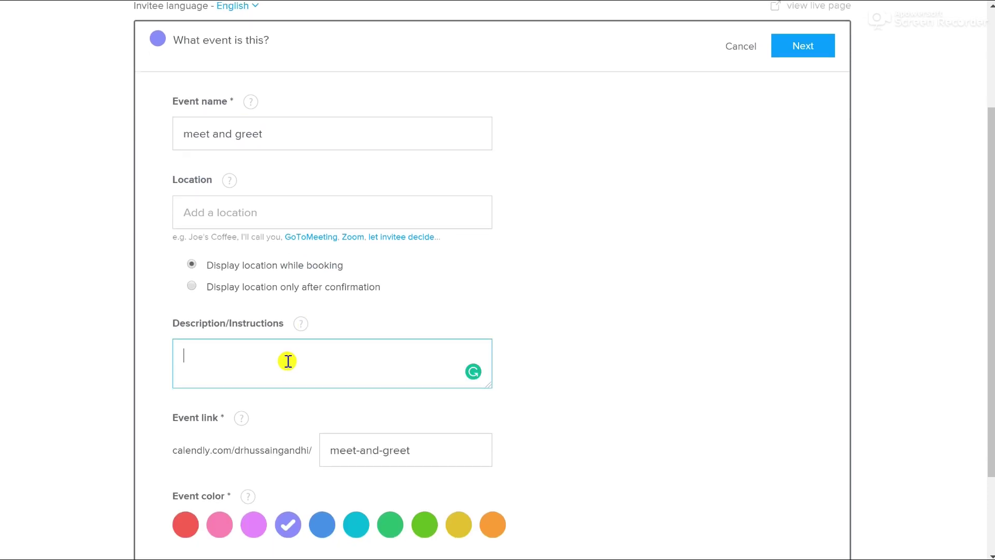
{"action": "type", "text": "meeting with"}
{"action": "type", "text": " Dr gandalf"}
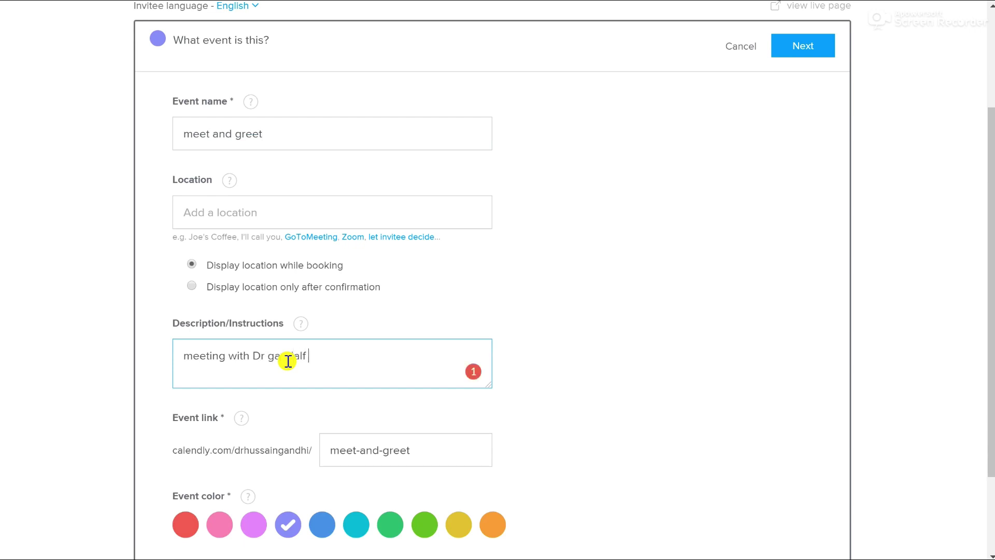
{"action": "type", "text": " to discuss "}
{"action": "type", "text": "primary car"}
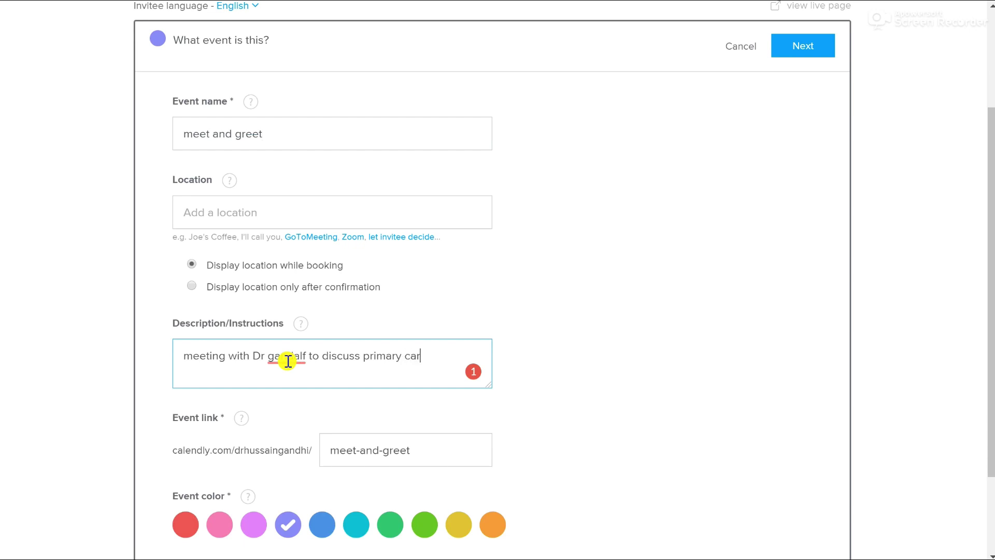
{"action": "type", "text": "e"}
{"action": "scroll", "coordinate": [339, 427], "scroll_direction": "down", "scroll_amount": 2}
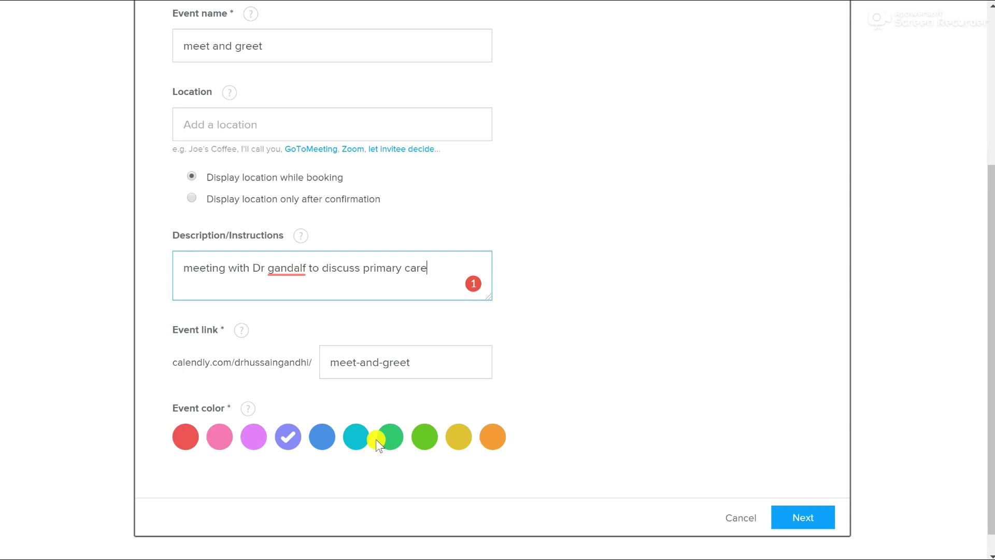
{"action": "scroll", "coordinate": [376, 440], "scroll_direction": "down", "scroll_amount": 1}
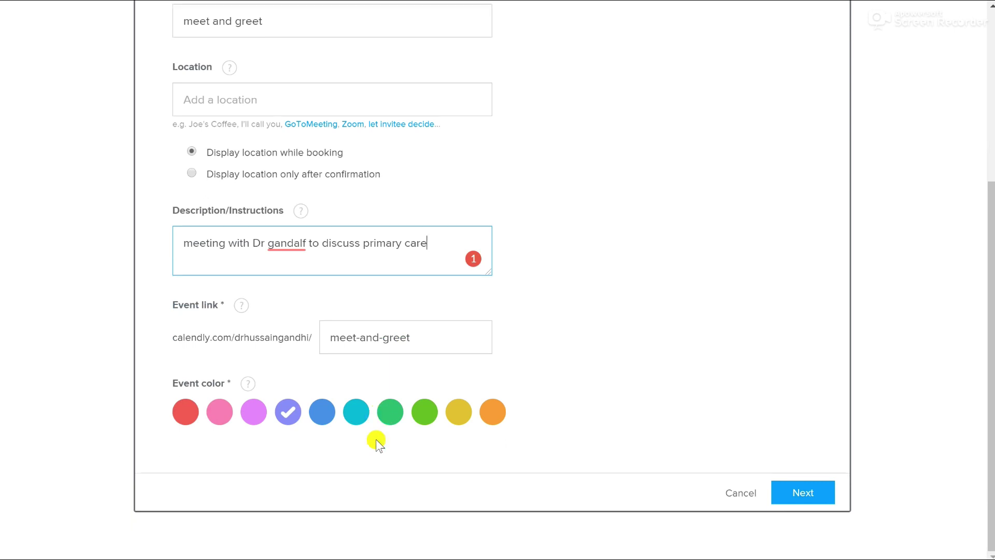
Save the event details and keep the duration at 30 minutes after trying a custom length
{"action": "left_click", "coordinate": [811, 497]}
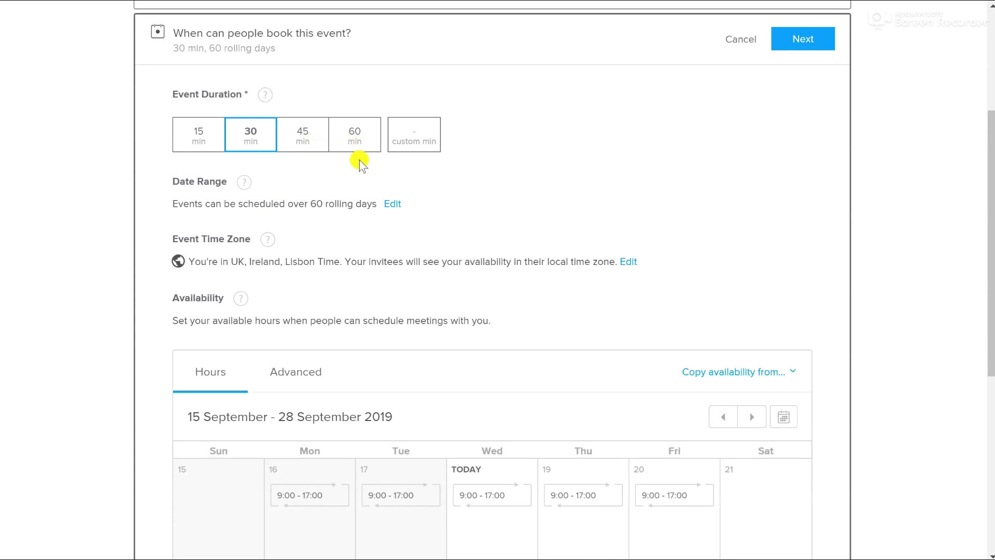
{"action": "left_click", "coordinate": [411, 152]}
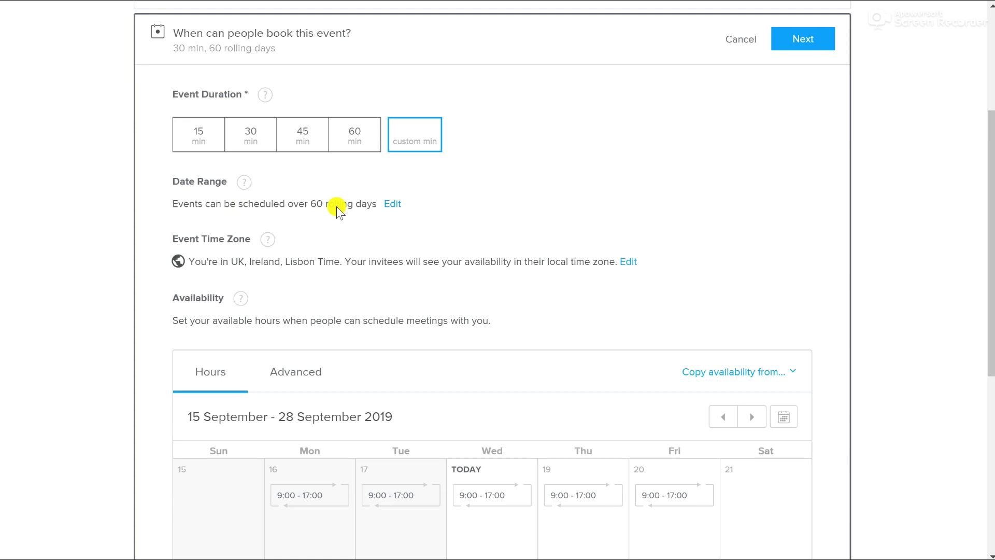
{"action": "left_click", "coordinate": [396, 204]}
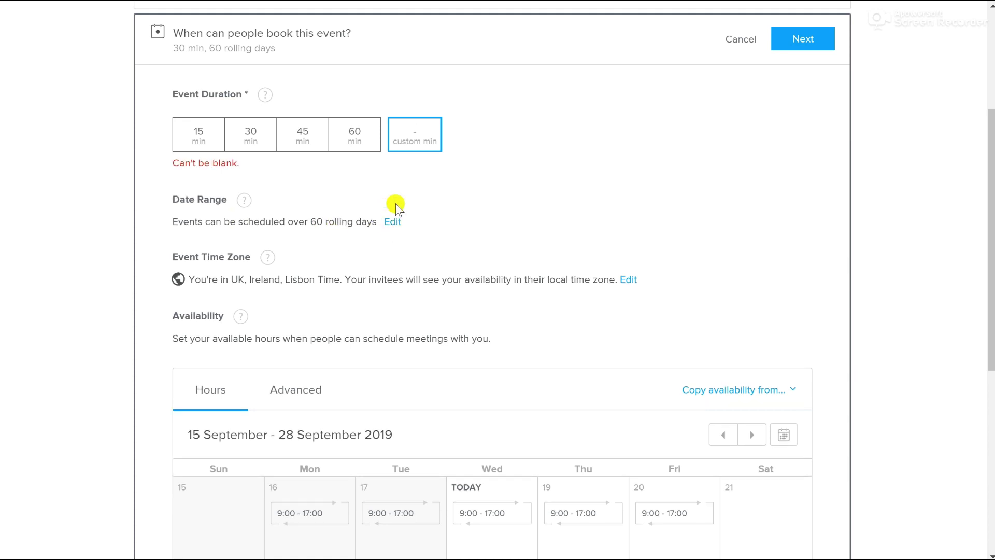
{"action": "left_click", "coordinate": [255, 131]}
Review the date range options, leaving the 60 rolling days unchanged
{"action": "left_click", "coordinate": [393, 203]}
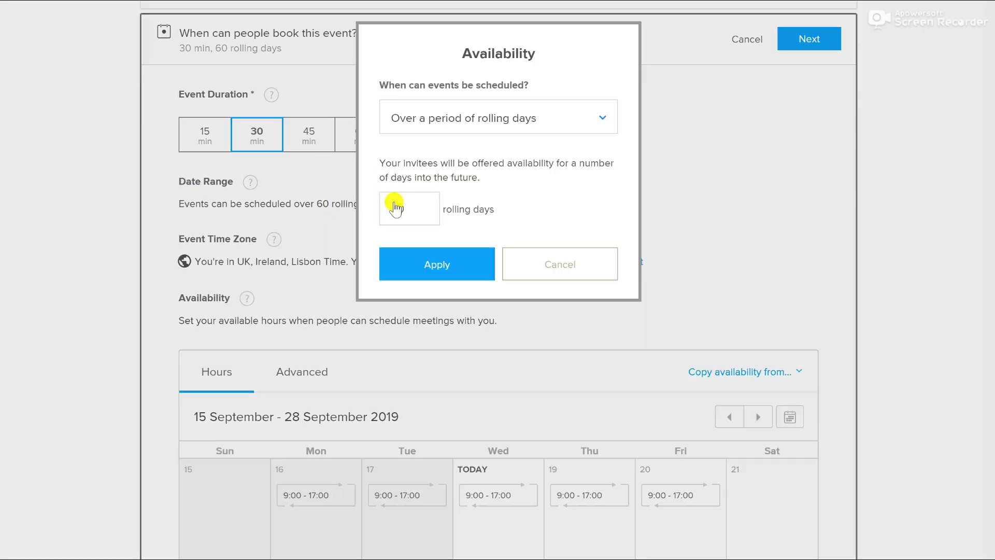
{"action": "left_click", "coordinate": [493, 121]}
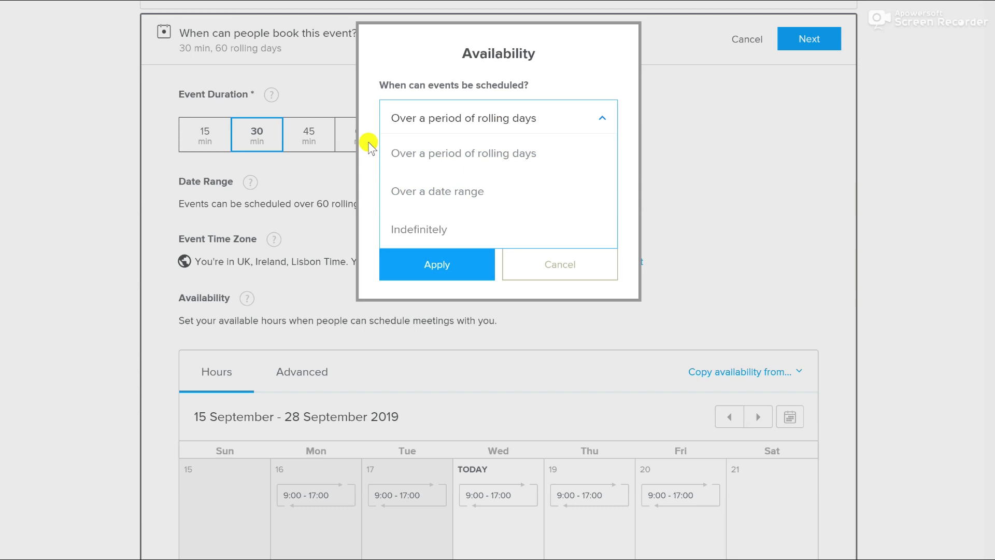
{"action": "left_click", "coordinate": [334, 173]}
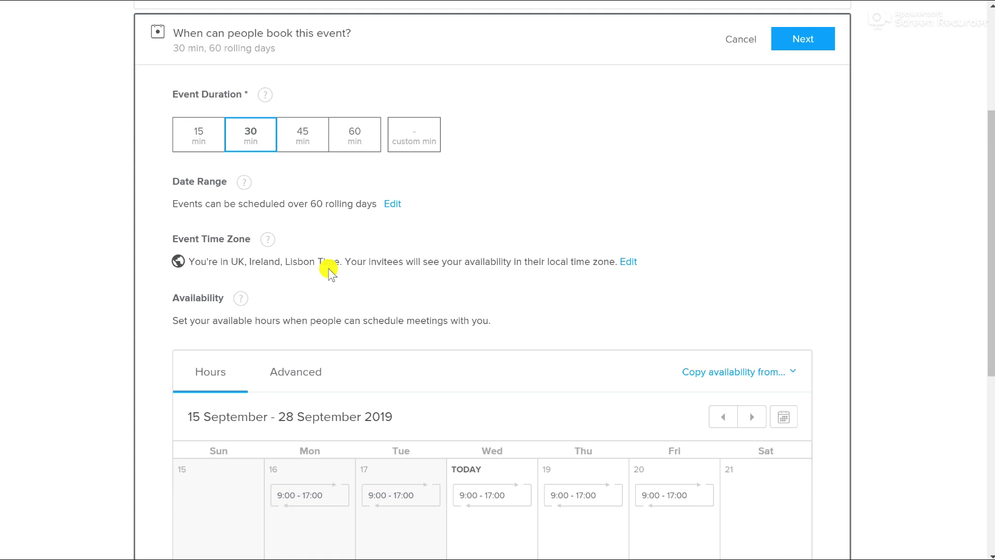
{"action": "scroll", "coordinate": [328, 270], "scroll_direction": "down", "scroll_amount": 1}
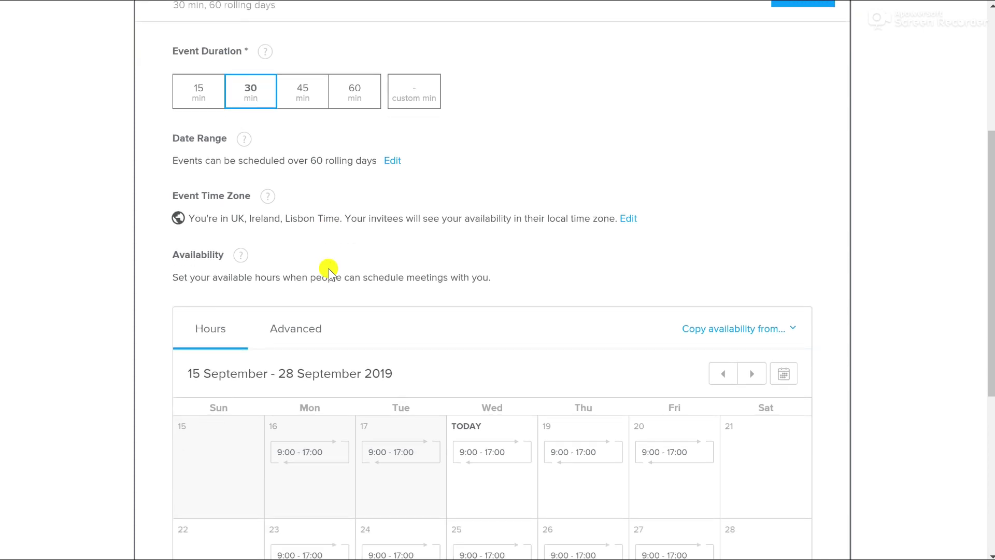
{"action": "scroll", "coordinate": [329, 270], "scroll_direction": "down", "scroll_amount": 1}
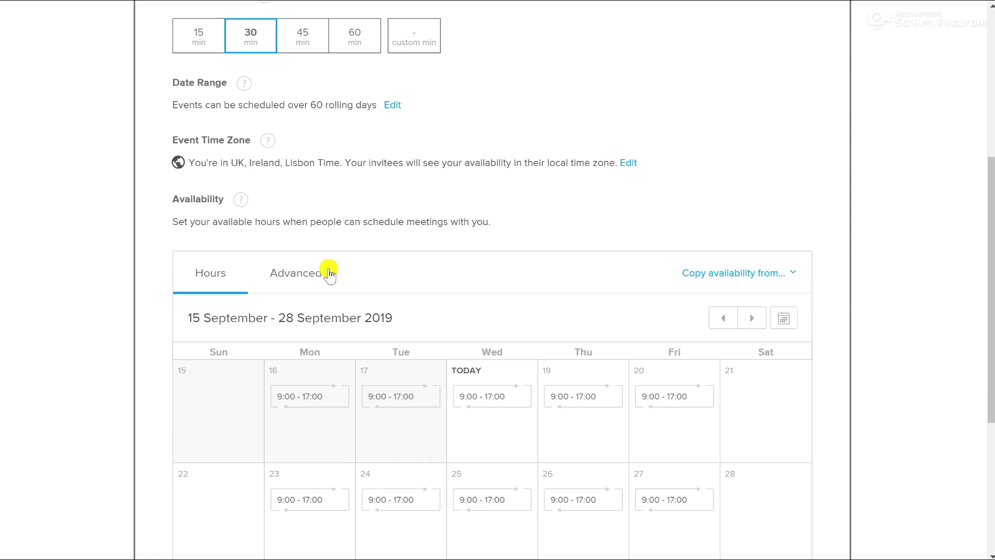
{"action": "scroll", "coordinate": [317, 371], "scroll_direction": "down", "scroll_amount": 2}
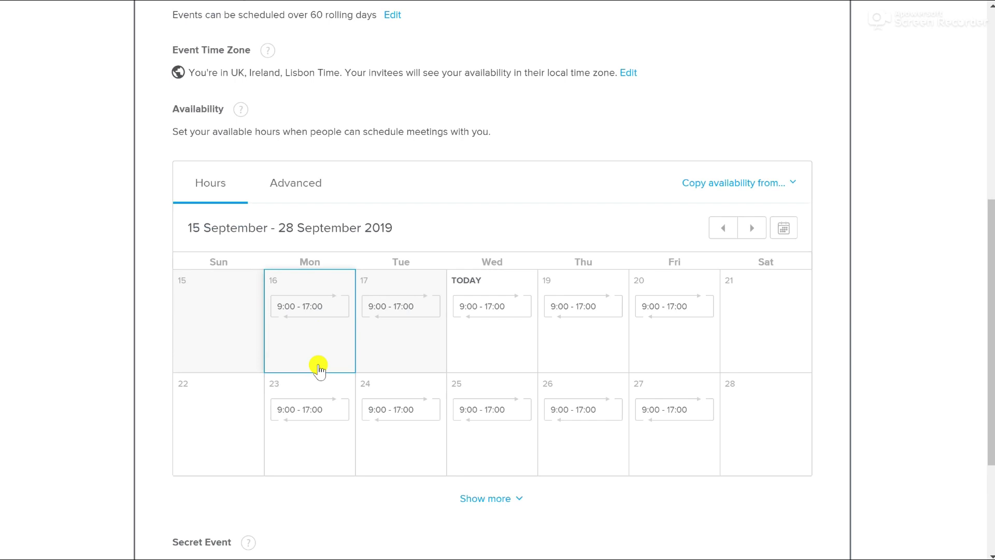
Mark Monday 16 and all other Mondays as unavailable
{"action": "left_click", "coordinate": [318, 310]}
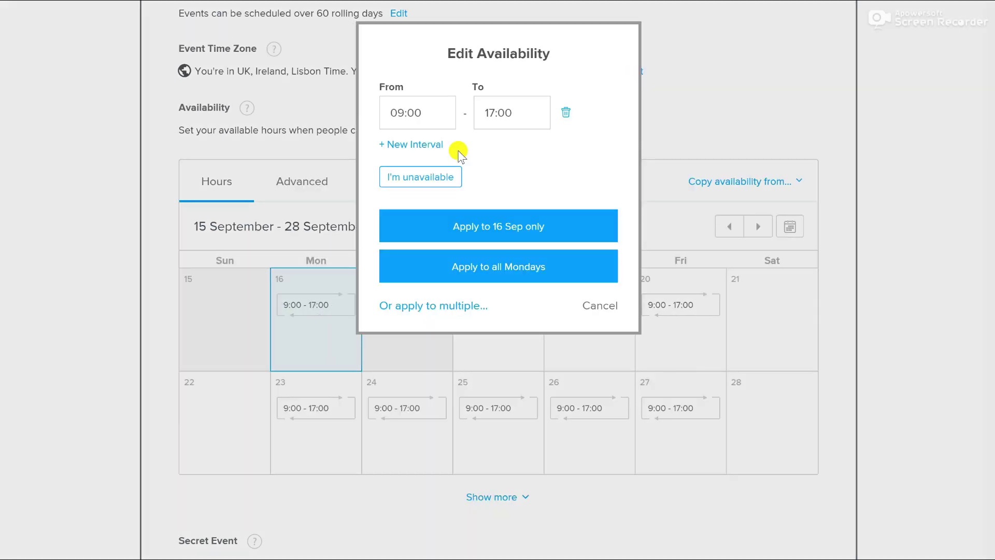
{"action": "left_click", "coordinate": [566, 116]}
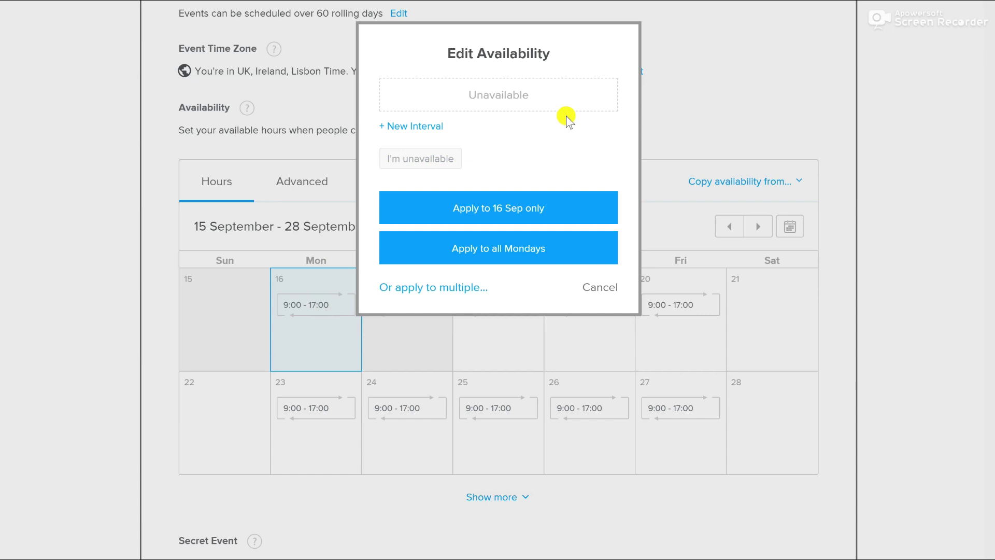
{"action": "left_click", "coordinate": [506, 259]}
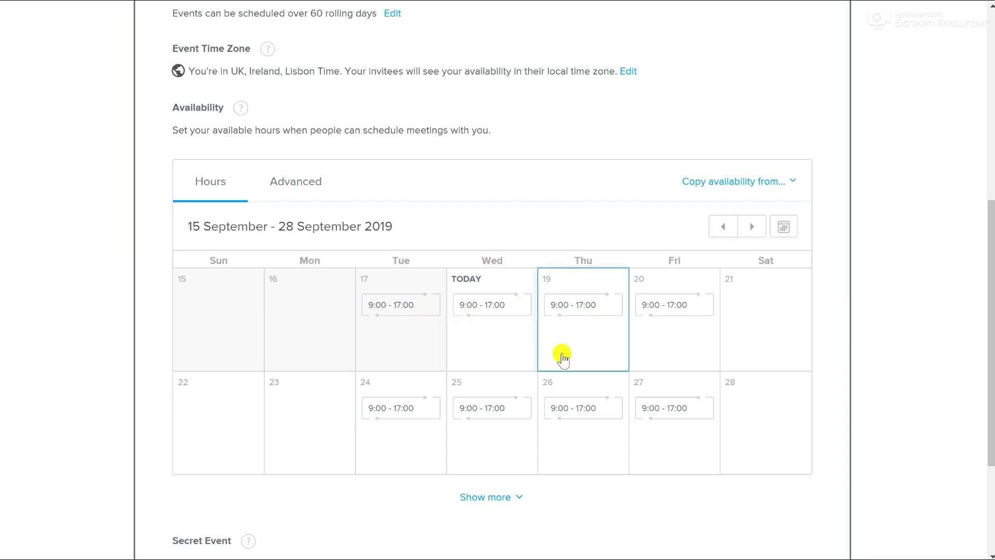
Limit Thursday 19 and all other Thursdays to 13:00–17:00
{"action": "left_click", "coordinate": [588, 308]}
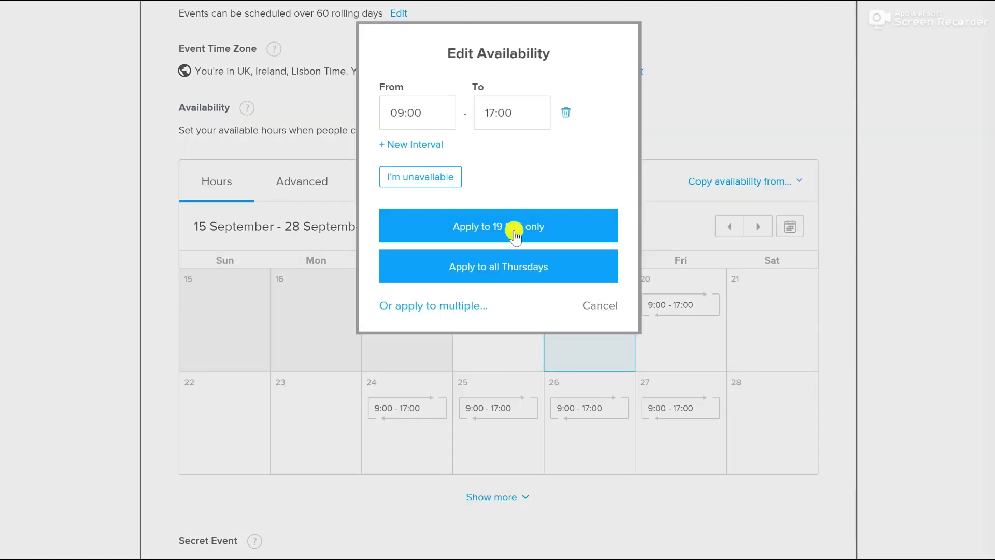
{"action": "left_click", "coordinate": [438, 118]}
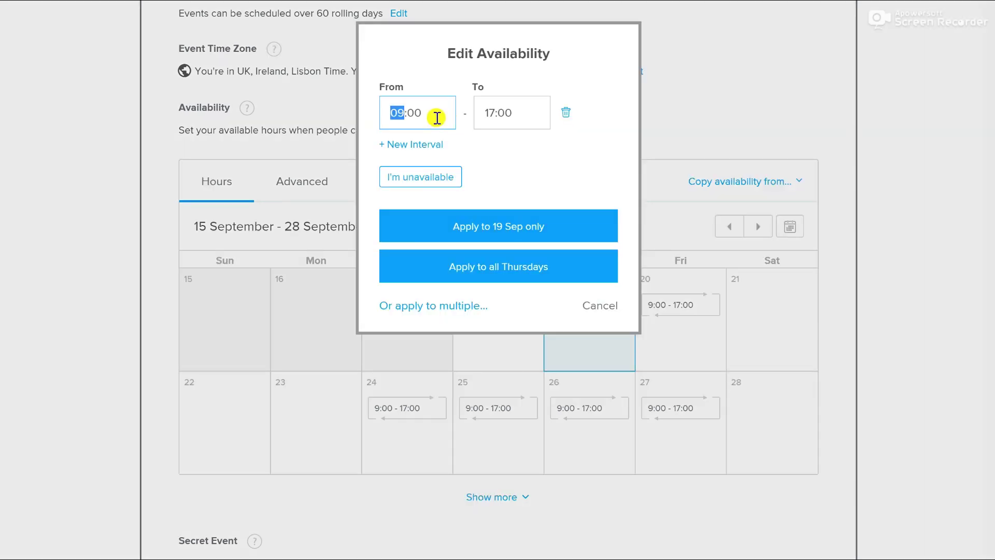
{"action": "type", "text": "13"}
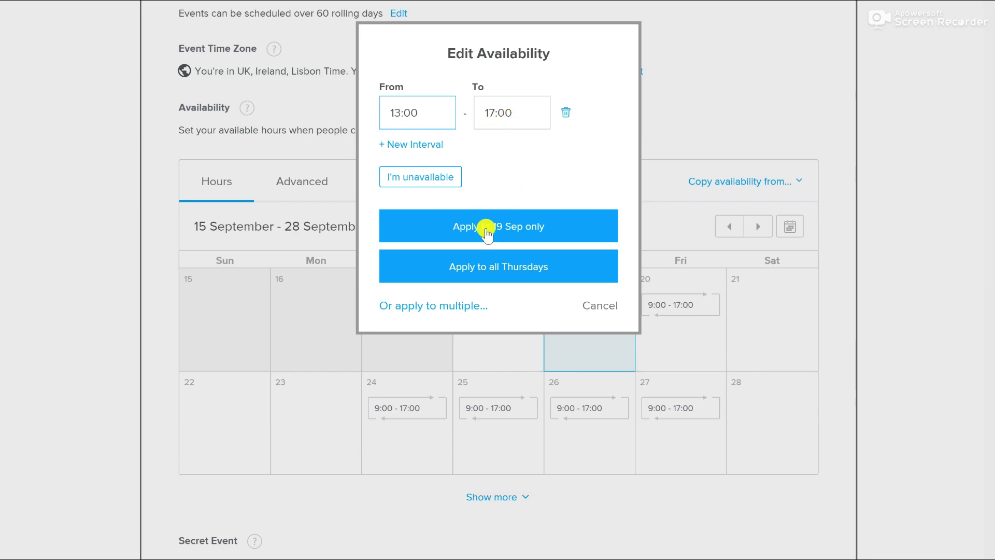
{"action": "left_click", "coordinate": [506, 264]}
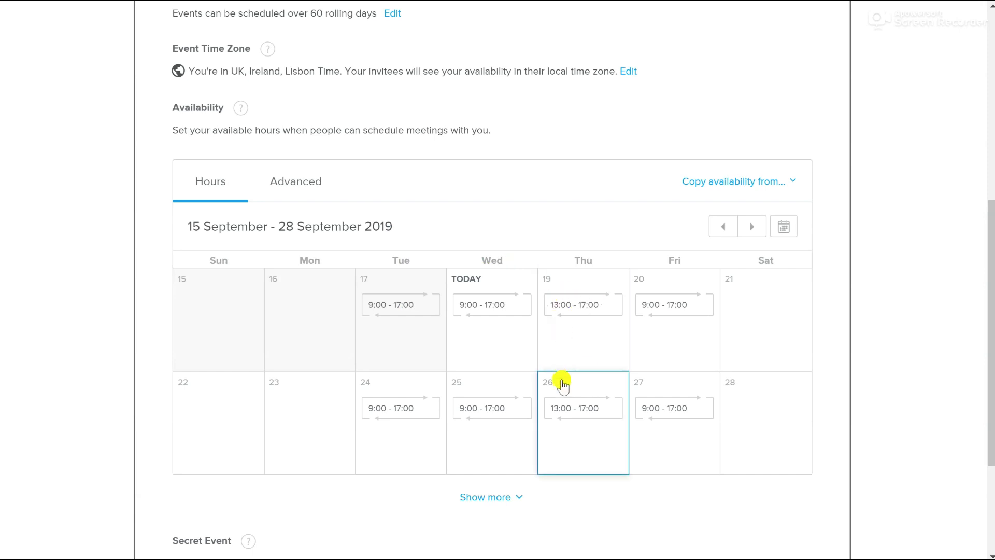
Change the minimum scheduling notice from 4 to 24 hours in the Advanced settings
{"action": "left_click", "coordinate": [289, 184]}
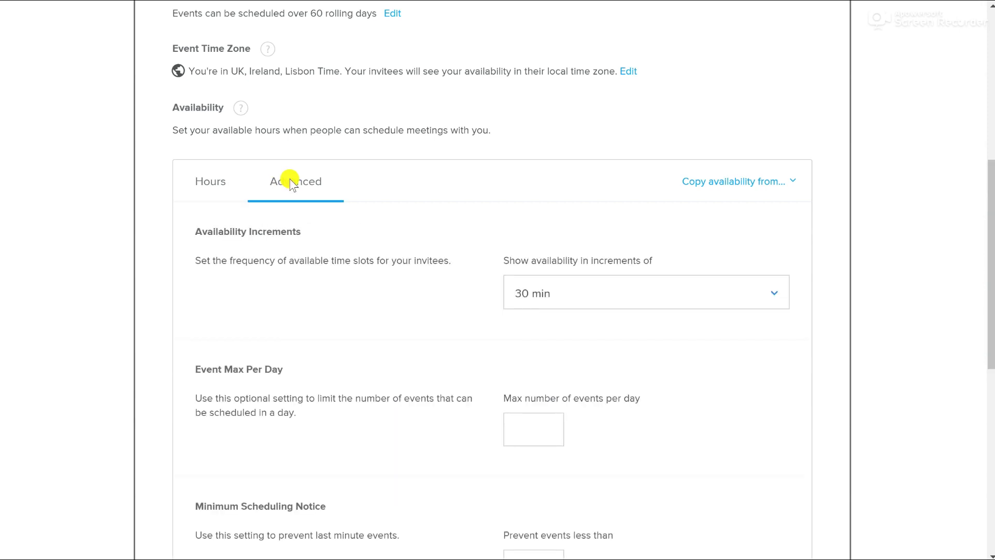
{"action": "scroll", "coordinate": [294, 283], "scroll_direction": "down", "scroll_amount": 1}
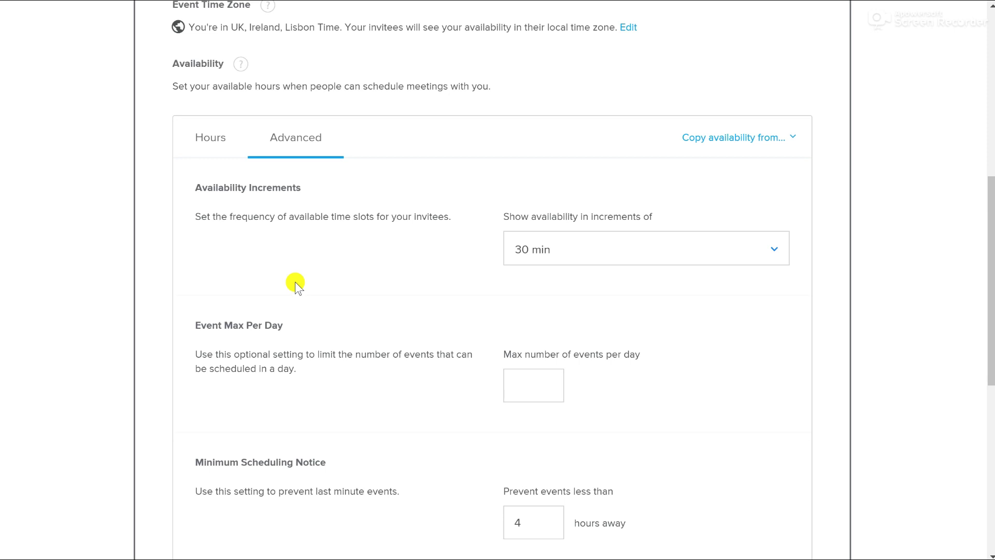
{"action": "scroll", "coordinate": [308, 346], "scroll_direction": "down", "scroll_amount": 1}
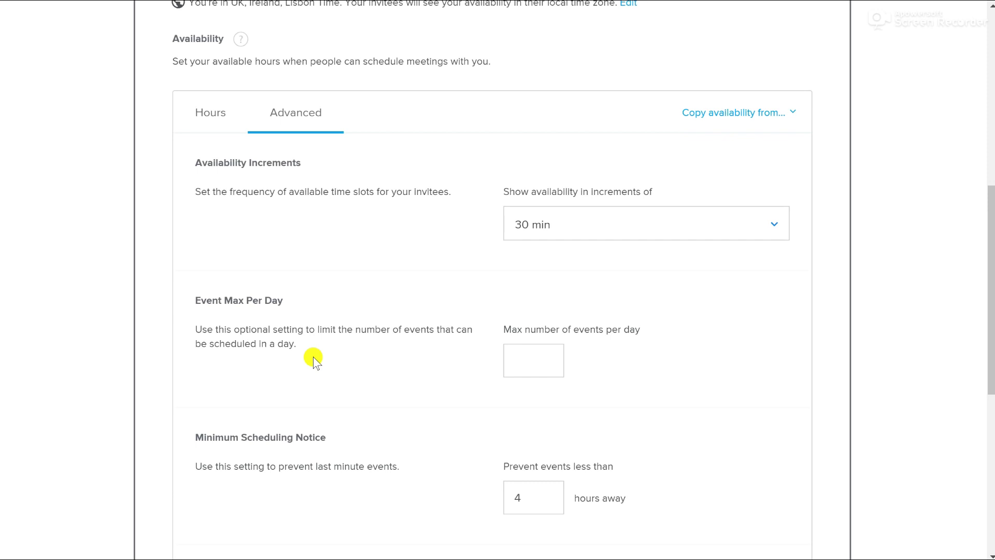
{"action": "scroll", "coordinate": [314, 360], "scroll_direction": "down", "scroll_amount": 1}
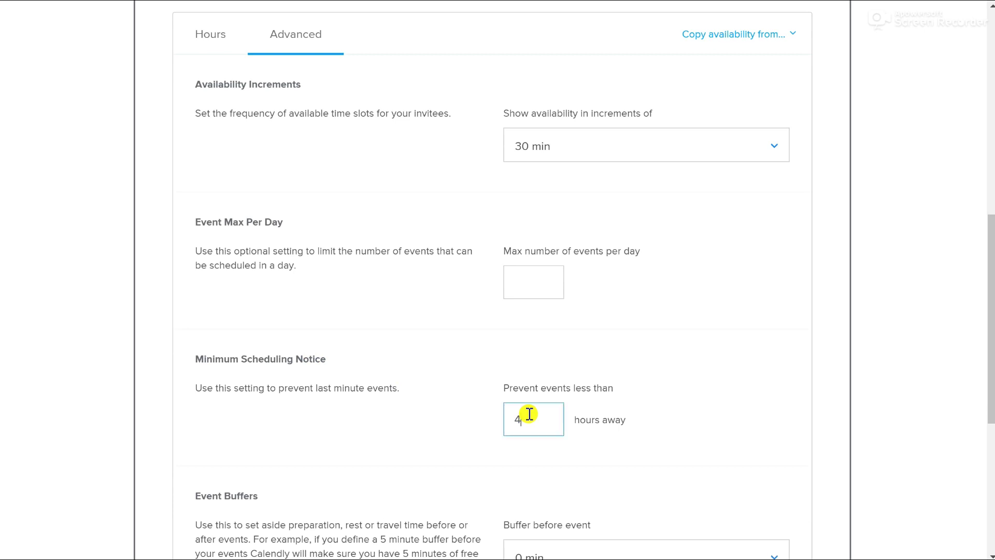
{"action": "double_click", "coordinate": [529, 414]}
{"action": "type", "text": "24"}
{"action": "scroll", "coordinate": [529, 414], "scroll_direction": "down", "scroll_amount": 1}
{"action": "scroll", "coordinate": [529, 413], "scroll_direction": "down", "scroll_amount": 1}
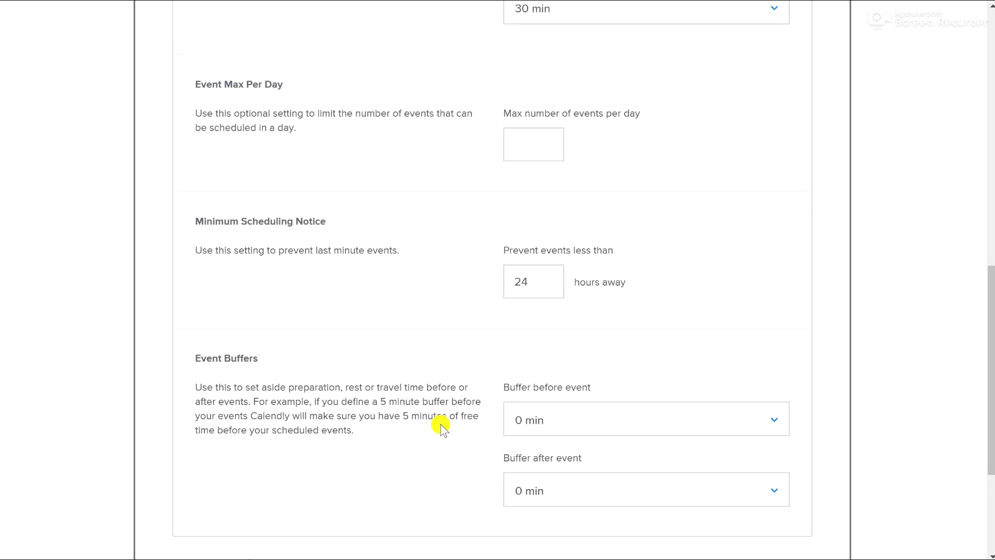
{"action": "scroll", "coordinate": [441, 425], "scroll_direction": "down", "scroll_amount": 2}
{"action": "scroll", "coordinate": [441, 423], "scroll_direction": "down", "scroll_amount": 1}
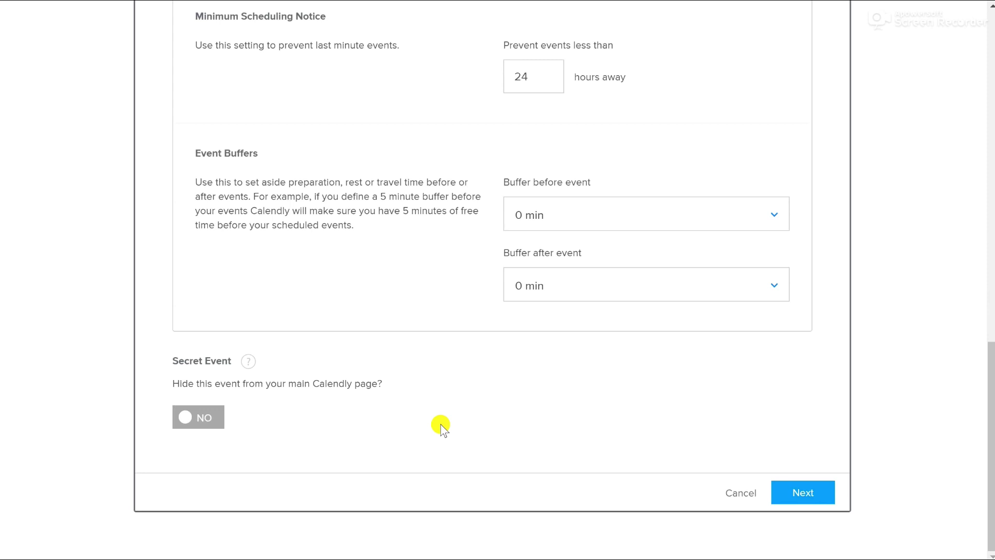
{"action": "scroll", "coordinate": [441, 424], "scroll_direction": "up", "scroll_amount": 4}
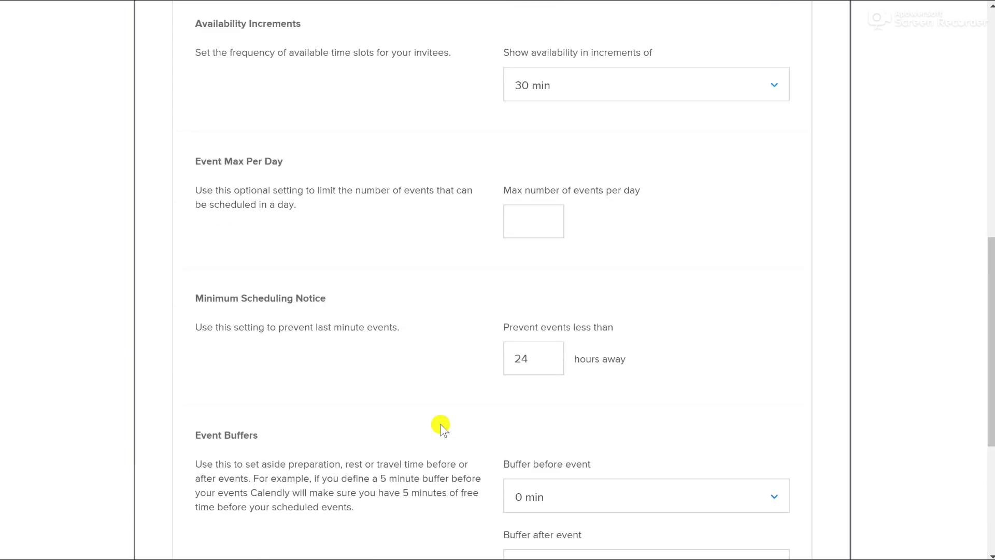
{"action": "scroll", "coordinate": [441, 423], "scroll_direction": "up", "scroll_amount": 3}
{"action": "scroll", "coordinate": [441, 424], "scroll_direction": "up", "scroll_amount": 1}
{"action": "scroll", "coordinate": [440, 423], "scroll_direction": "down", "scroll_amount": 3}
{"action": "scroll", "coordinate": [441, 425], "scroll_direction": "down", "scroll_amount": 5}
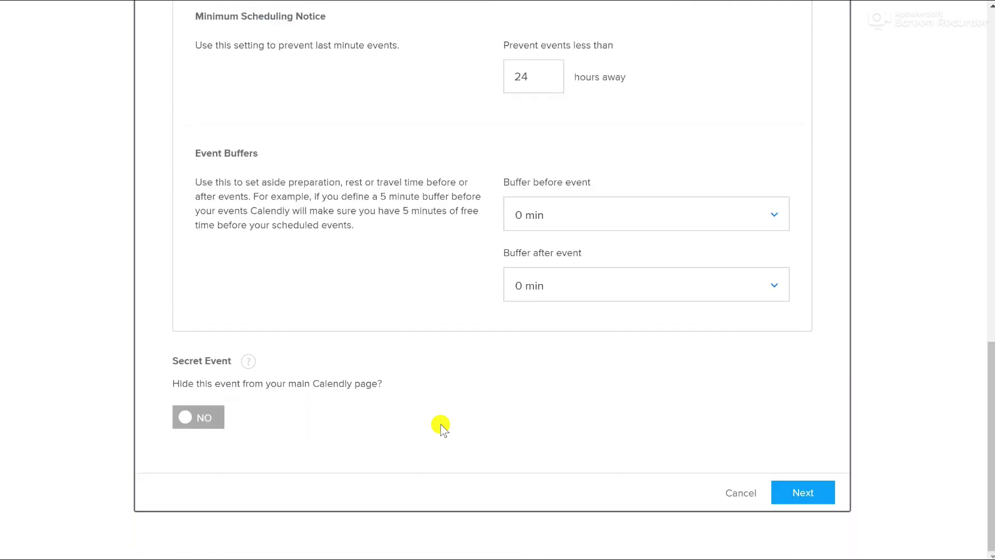
Save the booking settings, discard a draft question, and keep name, email and one preparation question
{"action": "left_click", "coordinate": [819, 494]}
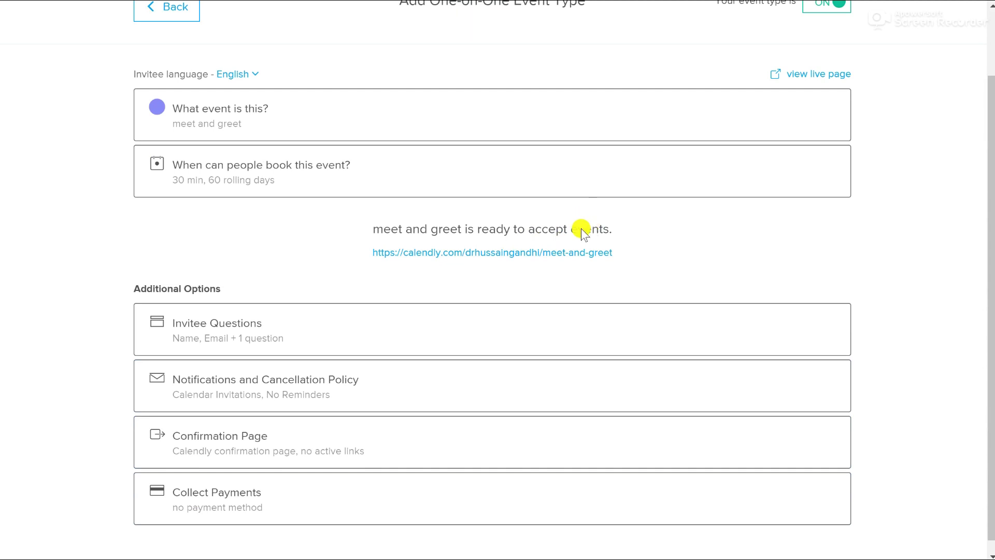
{"action": "left_click", "coordinate": [511, 323]}
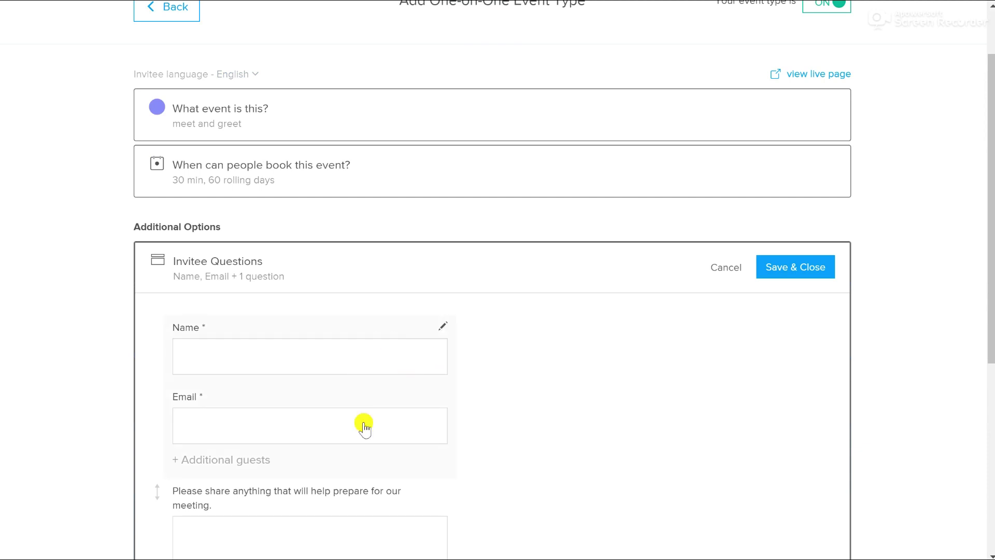
{"action": "scroll", "coordinate": [356, 444], "scroll_direction": "down", "scroll_amount": 1}
{"action": "scroll", "coordinate": [355, 445], "scroll_direction": "down", "scroll_amount": 2}
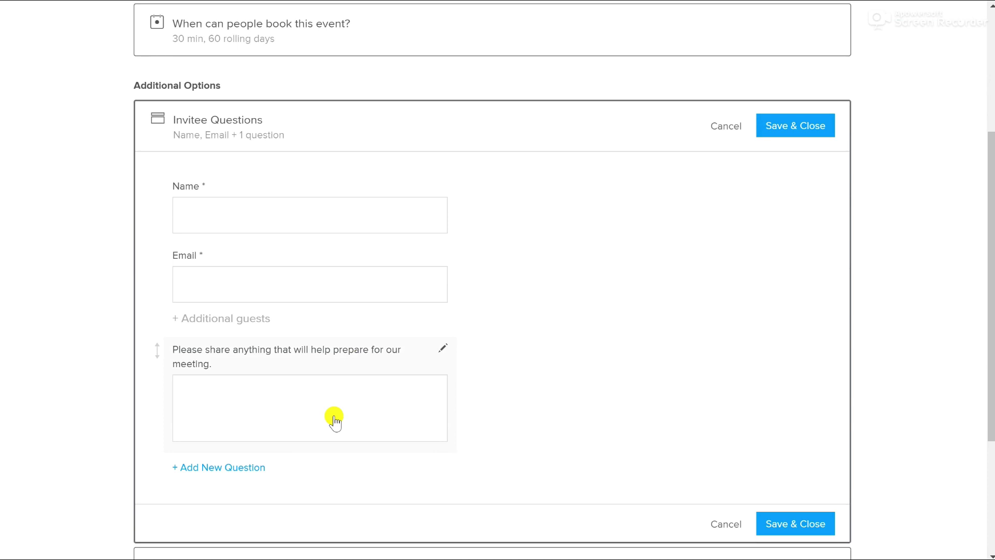
{"action": "left_click", "coordinate": [255, 467]}
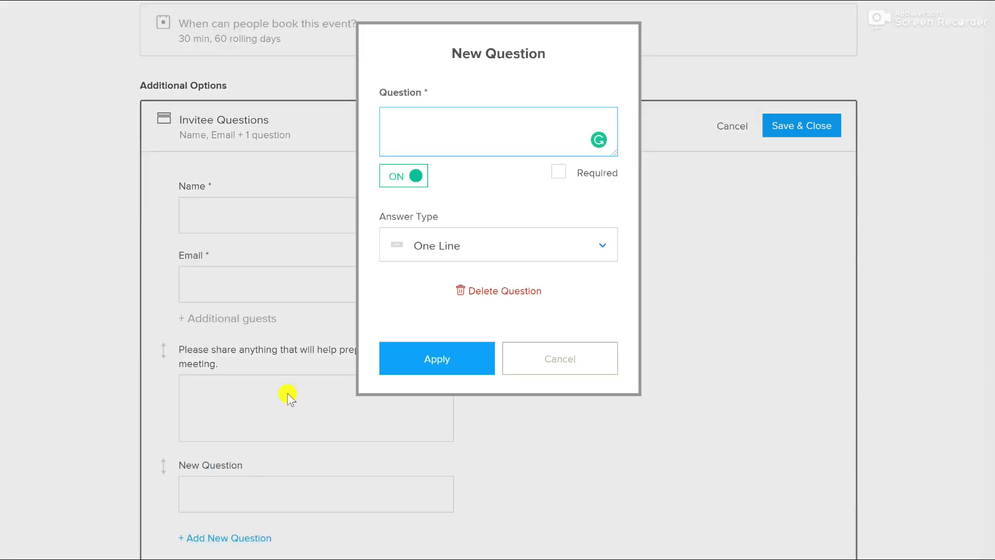
{"action": "left_click", "coordinate": [445, 249]}
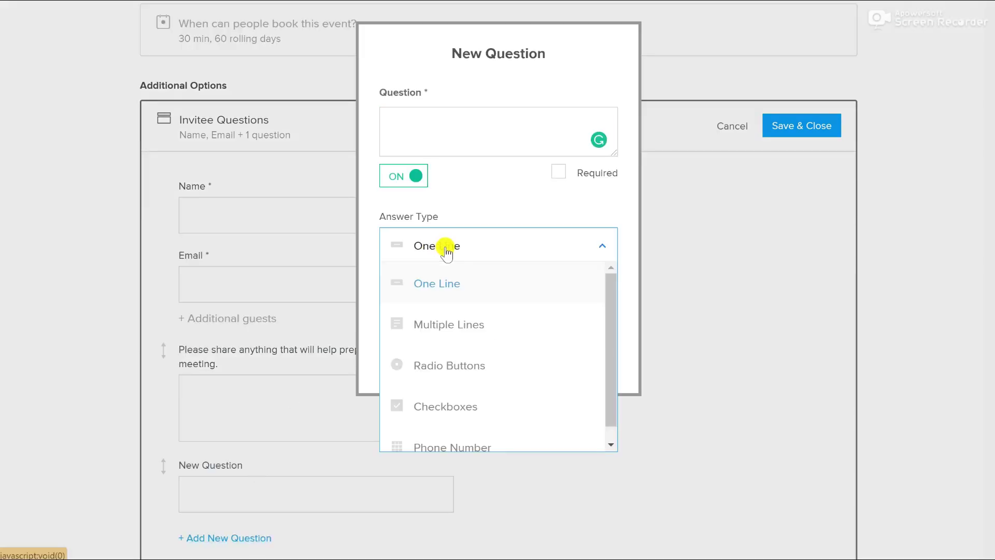
{"action": "scroll", "coordinate": [453, 330], "scroll_direction": "down", "scroll_amount": 1}
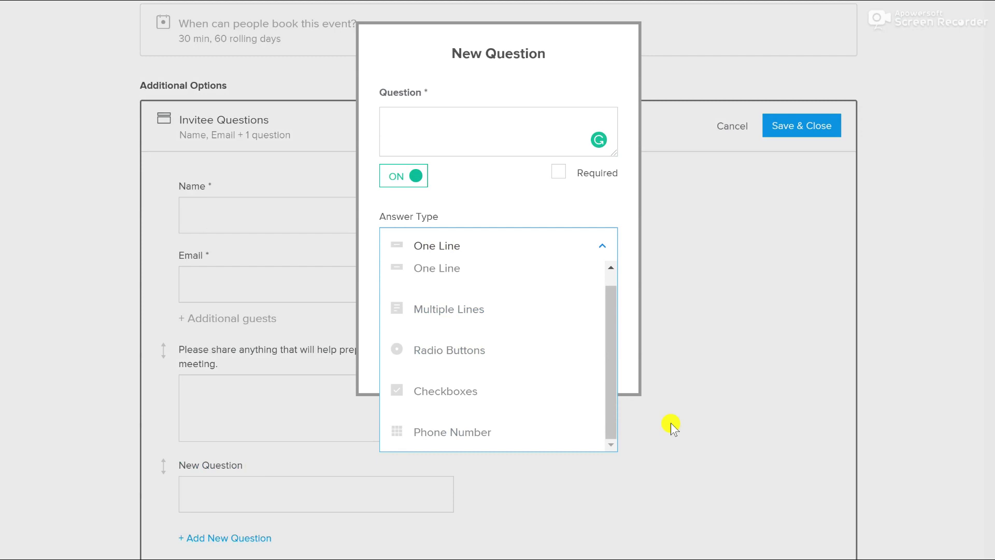
{"action": "left_click", "coordinate": [671, 422]}
{"action": "scroll", "coordinate": [671, 426], "scroll_direction": "down", "scroll_amount": 2}
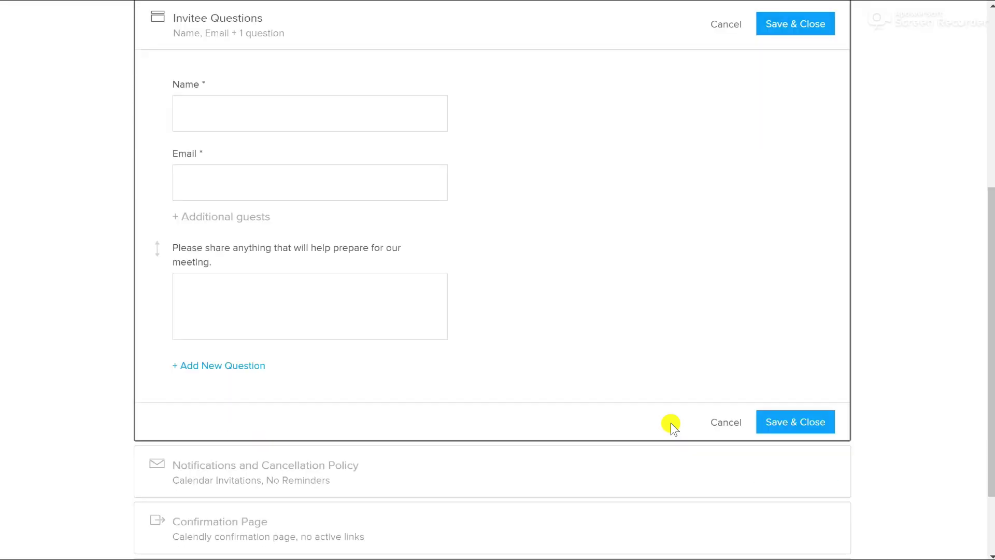
{"action": "left_click", "coordinate": [795, 420]}
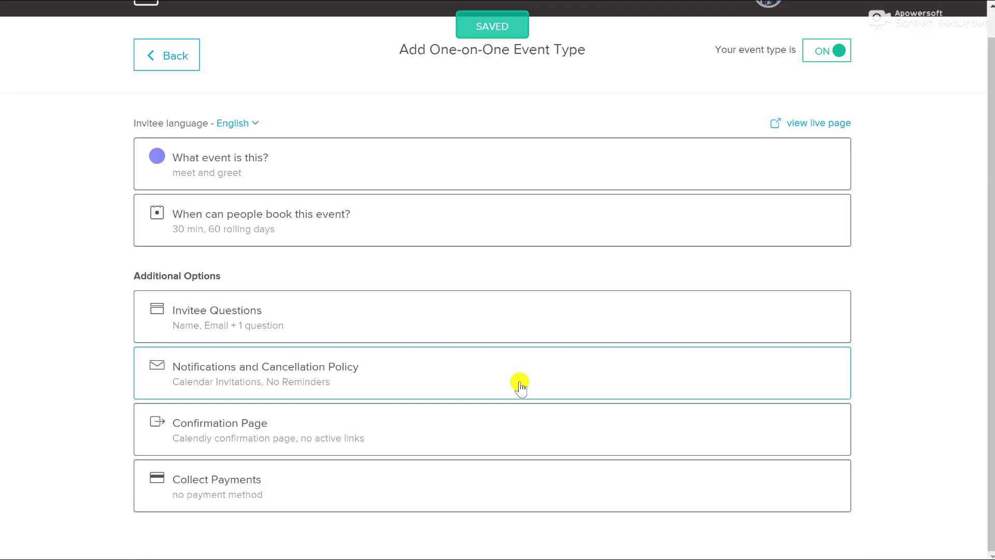
Check the notifications, keeping calendar invitations without reminders, then expand the Confirmation Page settings
{"action": "left_click", "coordinate": [519, 387]}
{"action": "scroll", "coordinate": [520, 381], "scroll_direction": "down", "scroll_amount": 1}
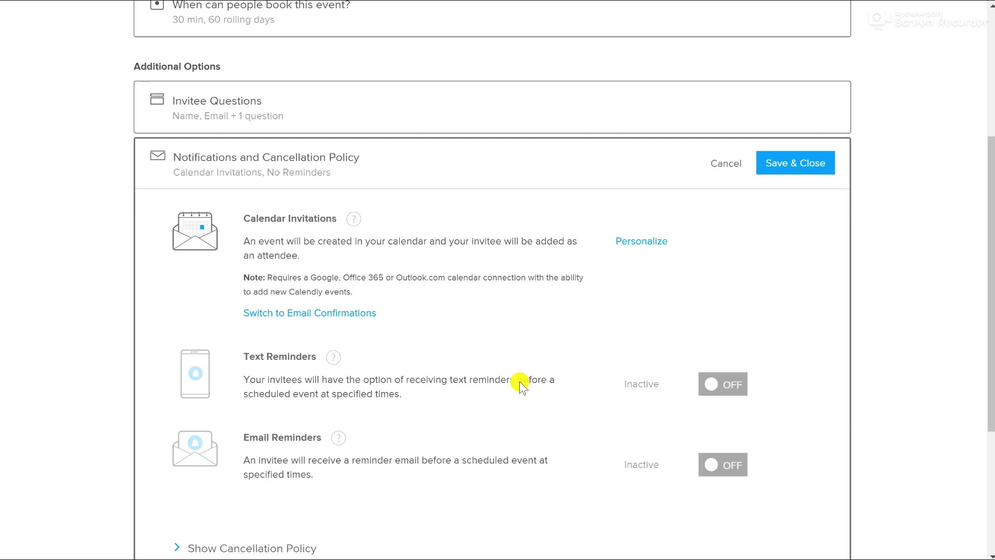
{"action": "scroll", "coordinate": [519, 384], "scroll_direction": "down", "scroll_amount": 1}
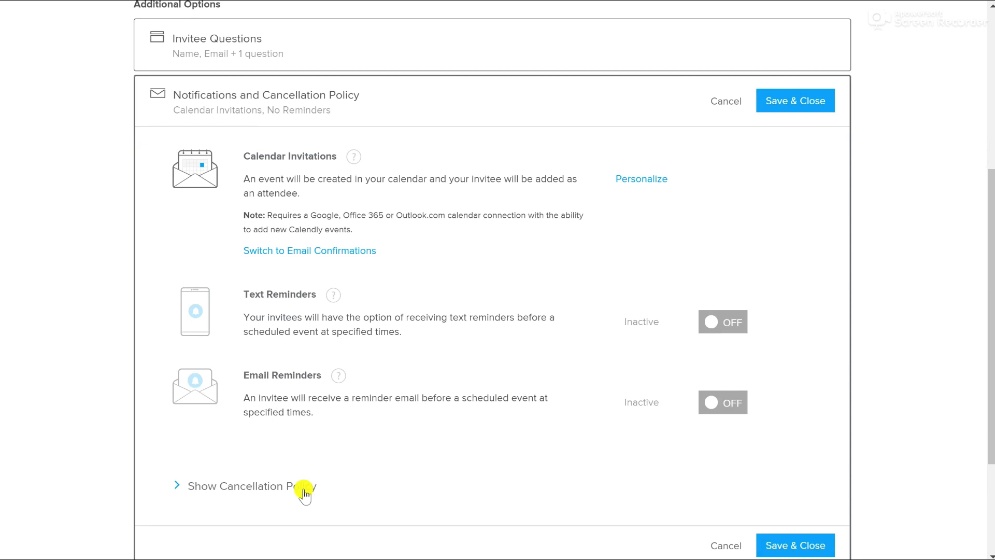
{"action": "scroll", "coordinate": [303, 492], "scroll_direction": "down", "scroll_amount": 2}
{"action": "left_click", "coordinate": [311, 467]}
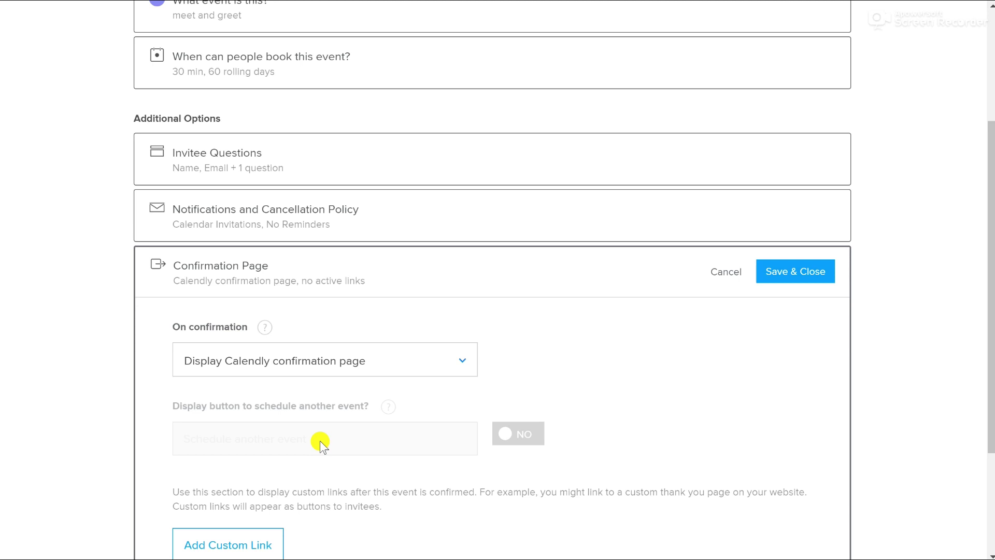
{"action": "scroll", "coordinate": [320, 441], "scroll_direction": "down", "scroll_amount": 2}
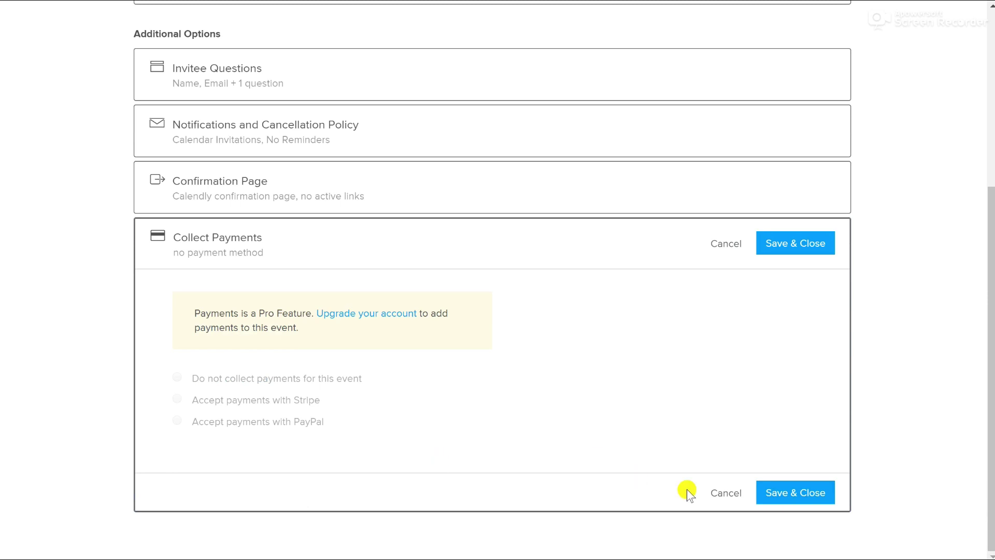
Close Collect Payments without adding a payment method
{"action": "left_click", "coordinate": [809, 493]}
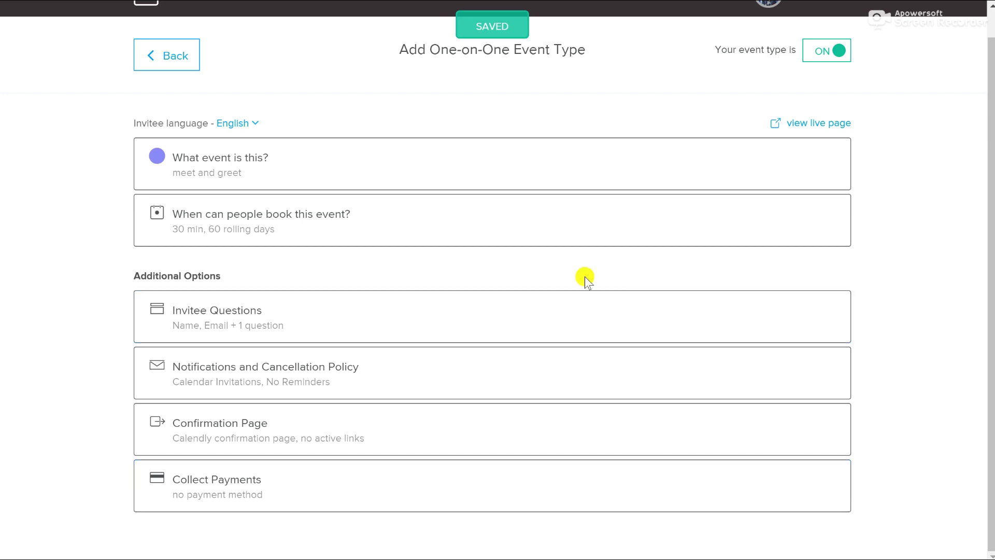
{"action": "scroll", "coordinate": [281, 52], "scroll_direction": "up", "scroll_amount": 1}
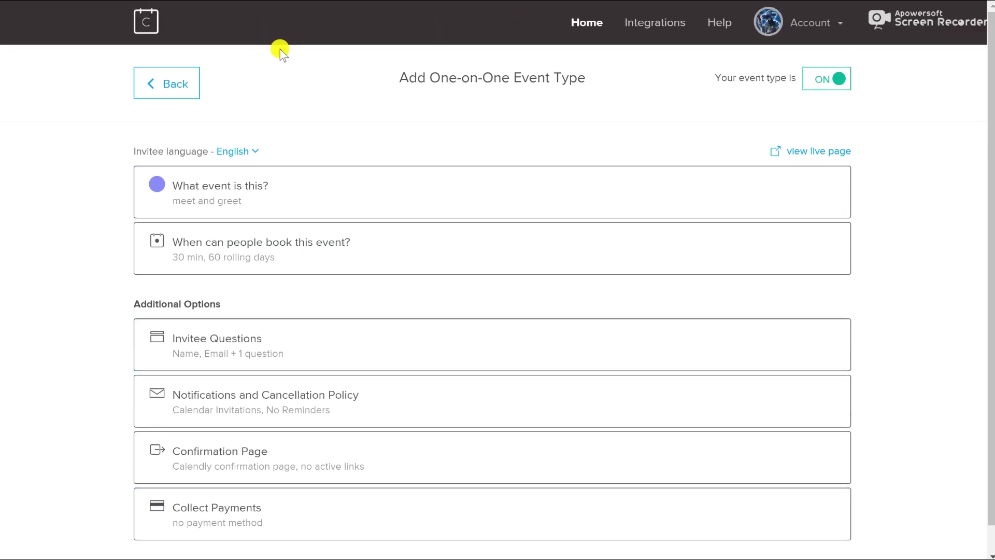
Open the meet and greet live booking page, showing dates 19, 25, 26 and 27 September
{"action": "left_click", "coordinate": [183, 85]}
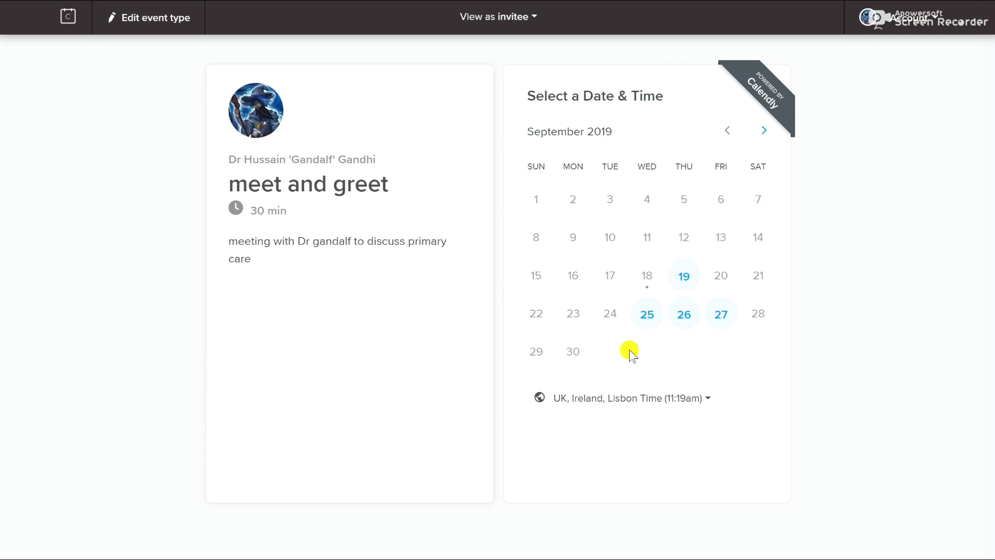
Check times on September 19, then pick the 11:00am slot on September 25
{"action": "left_click", "coordinate": [689, 278]}
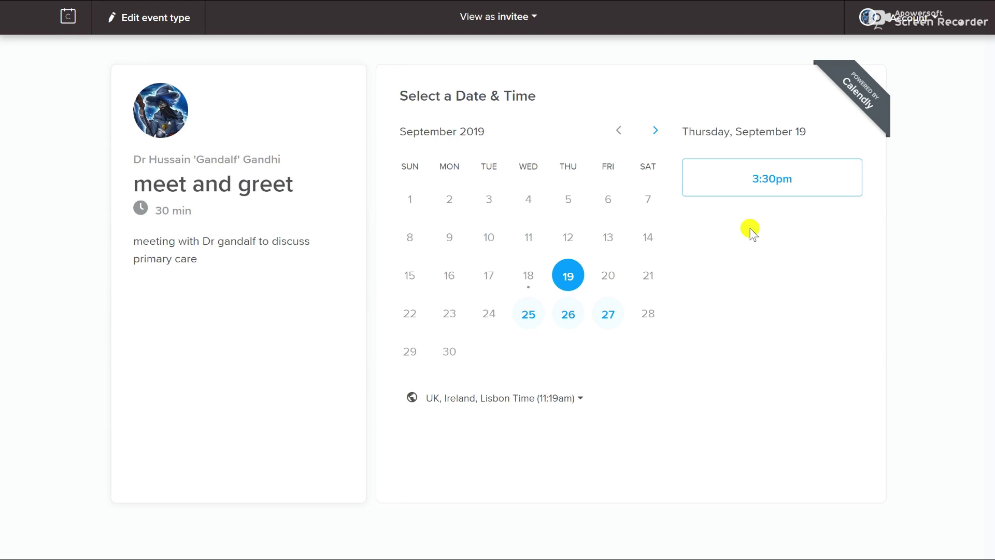
{"action": "left_click", "coordinate": [529, 317]}
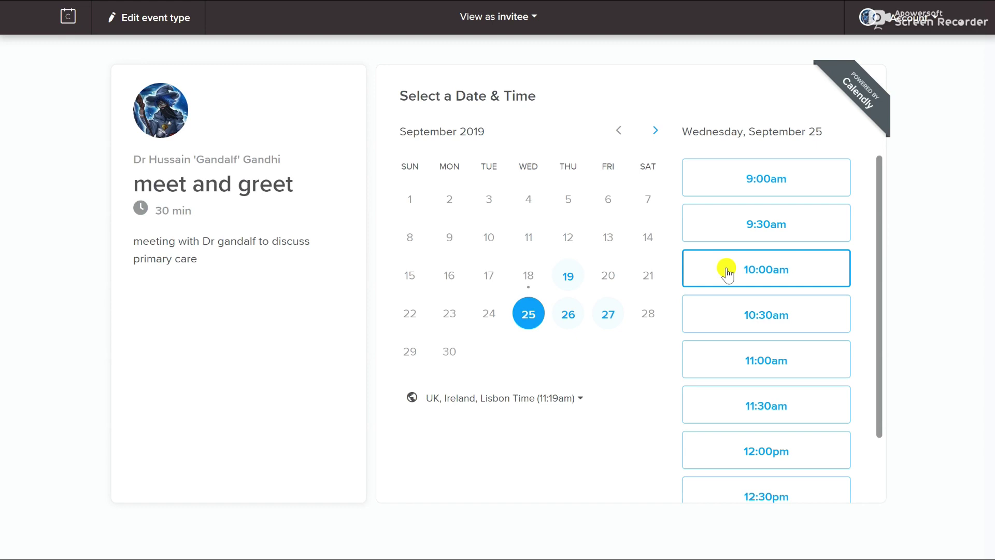
{"action": "scroll", "coordinate": [727, 274], "scroll_direction": "down", "scroll_amount": 1}
{"action": "scroll", "coordinate": [727, 274], "scroll_direction": "down", "scroll_amount": 1}
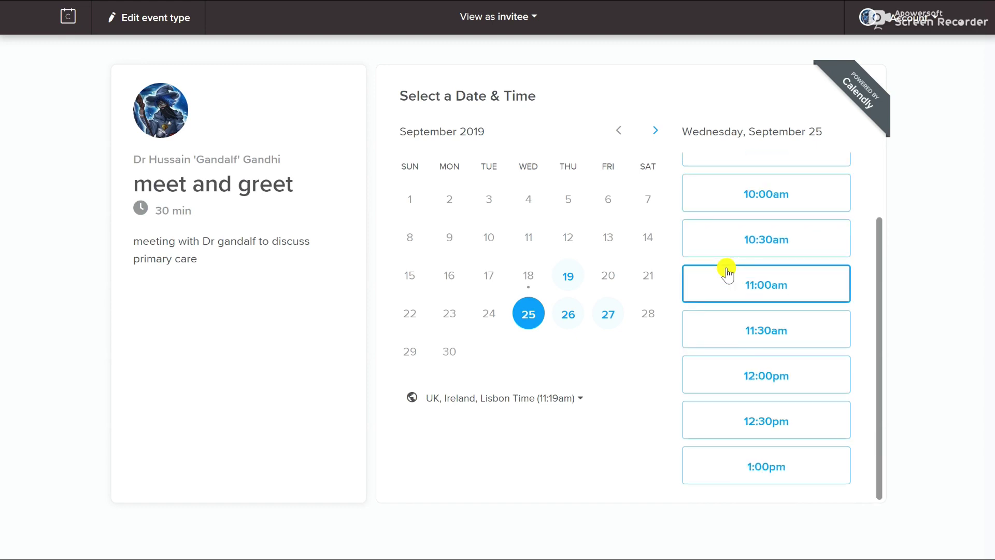
{"action": "left_click", "coordinate": [760, 275]}
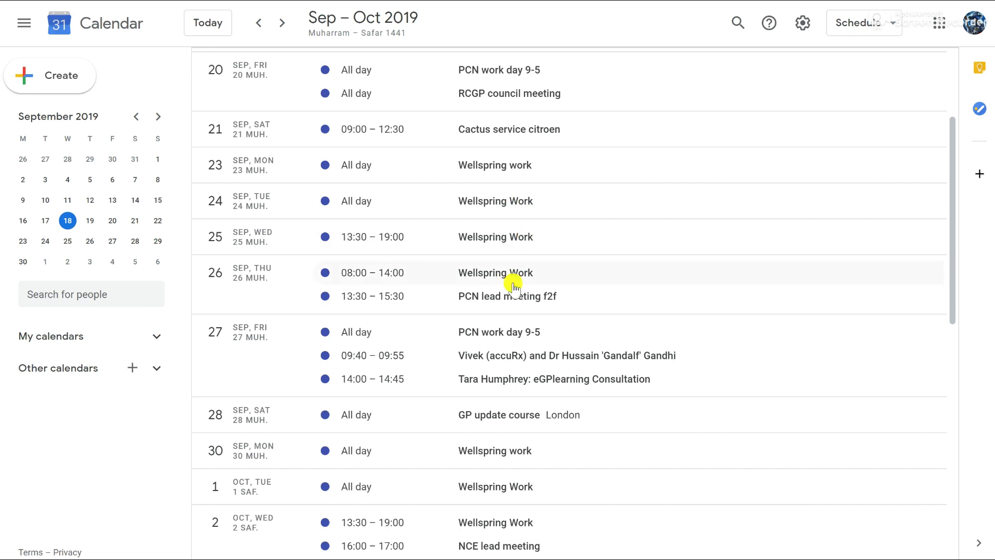
{"action": "scroll", "coordinate": [512, 302], "scroll_direction": "down", "scroll_amount": 1}
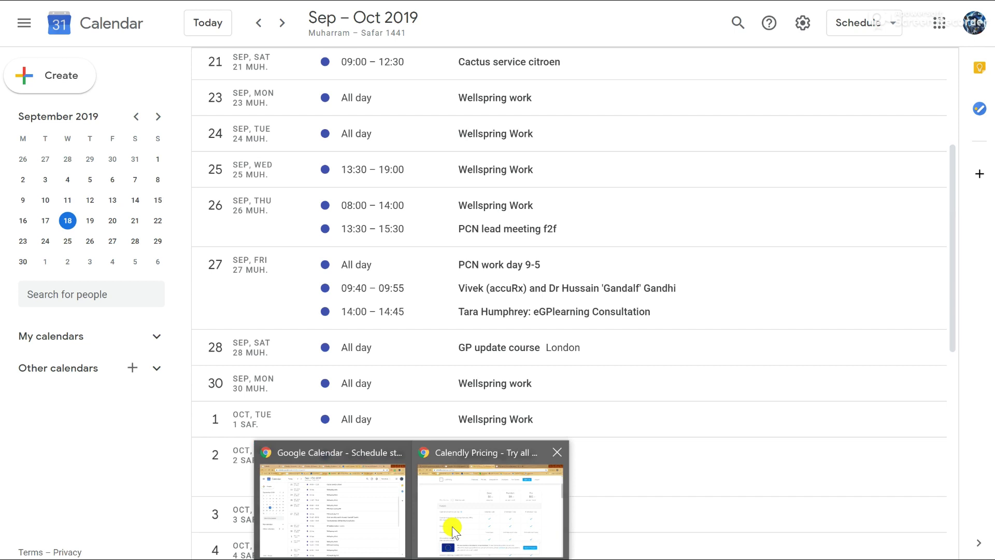
Return to the Calendly browser window showing the multi-person scheduling help article
{"action": "left_click", "coordinate": [483, 509]}
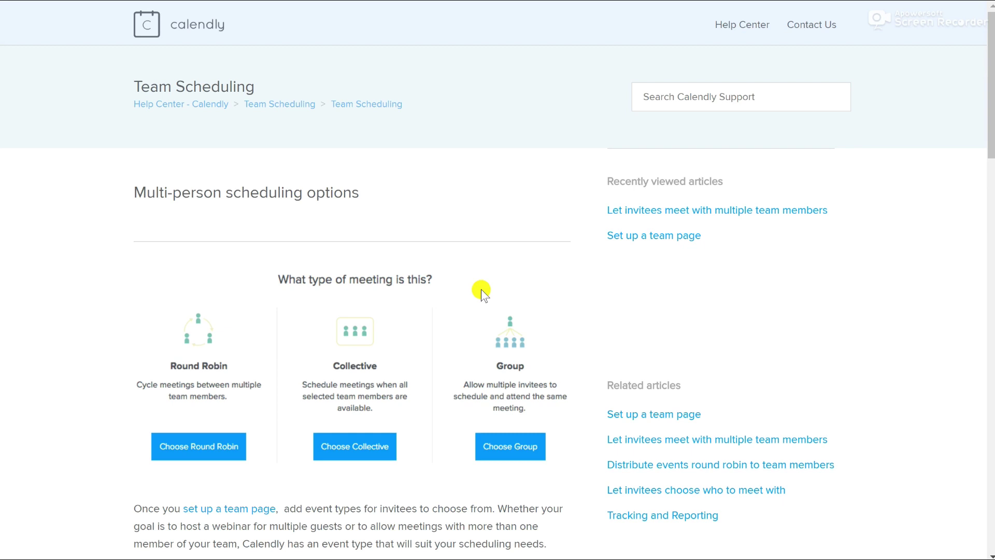
{"action": "scroll", "coordinate": [482, 293], "scroll_direction": "down", "scroll_amount": 2}
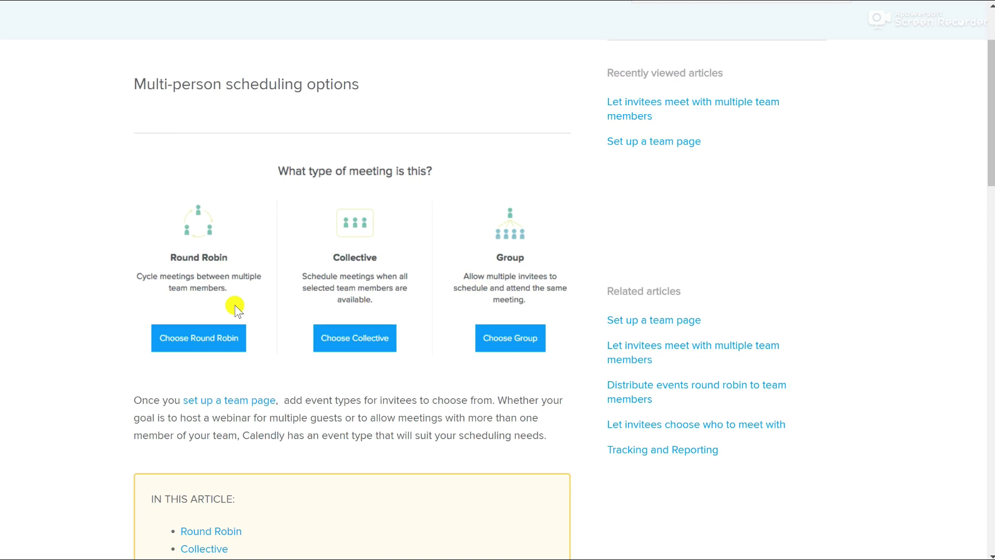
{"action": "scroll", "coordinate": [235, 309], "scroll_direction": "down", "scroll_amount": 2}
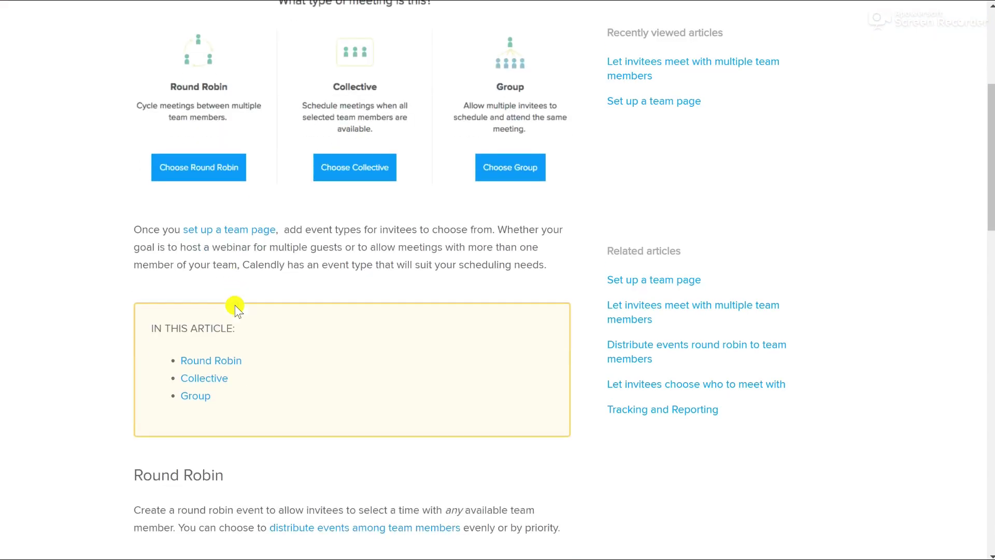
{"action": "scroll", "coordinate": [236, 309], "scroll_direction": "down", "scroll_amount": 2}
{"action": "scroll", "coordinate": [235, 309], "scroll_direction": "down", "scroll_amount": 2}
{"action": "scroll", "coordinate": [236, 308], "scroll_direction": "down", "scroll_amount": 2}
{"action": "scroll", "coordinate": [236, 309], "scroll_direction": "down", "scroll_amount": 1}
{"action": "scroll", "coordinate": [235, 309], "scroll_direction": "down", "scroll_amount": 1}
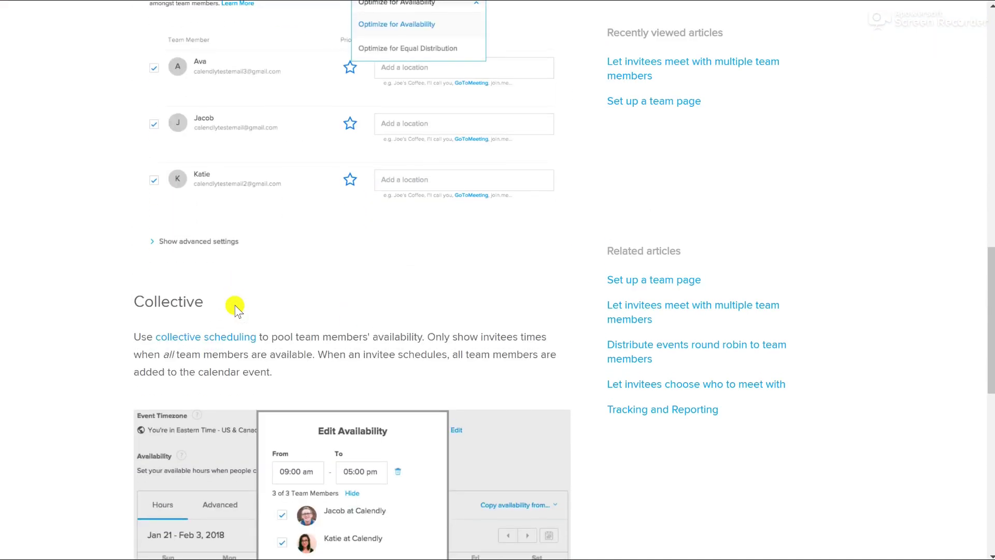
{"action": "scroll", "coordinate": [236, 309], "scroll_direction": "down", "scroll_amount": 1}
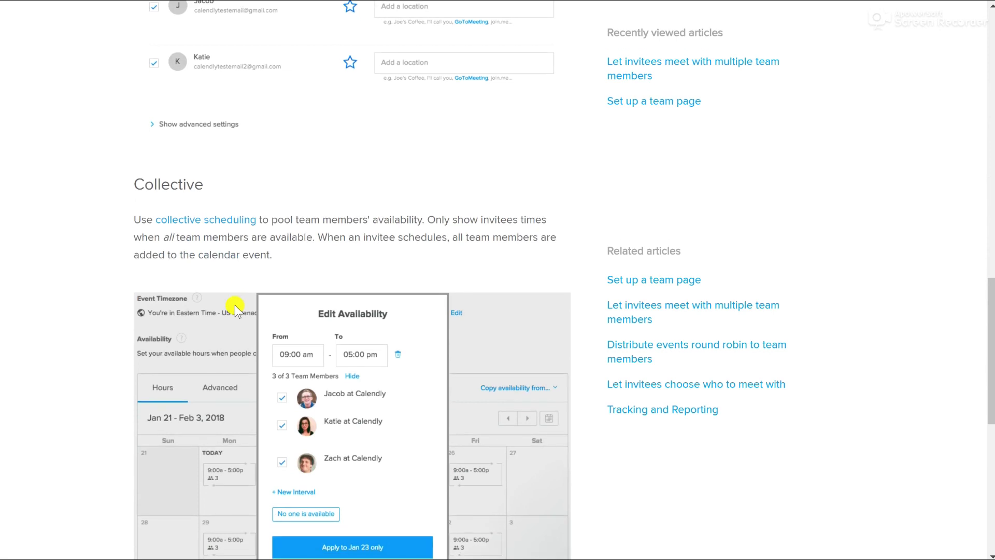
{"action": "scroll", "coordinate": [236, 309], "scroll_direction": "down", "scroll_amount": 1}
{"action": "scroll", "coordinate": [236, 309], "scroll_direction": "down", "scroll_amount": 2}
{"action": "scroll", "coordinate": [236, 309], "scroll_direction": "down", "scroll_amount": 1}
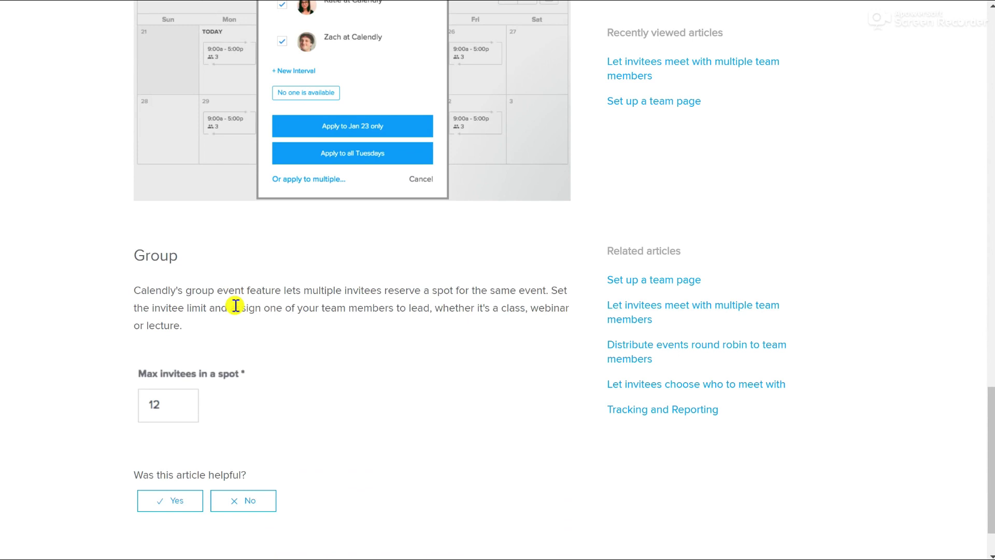